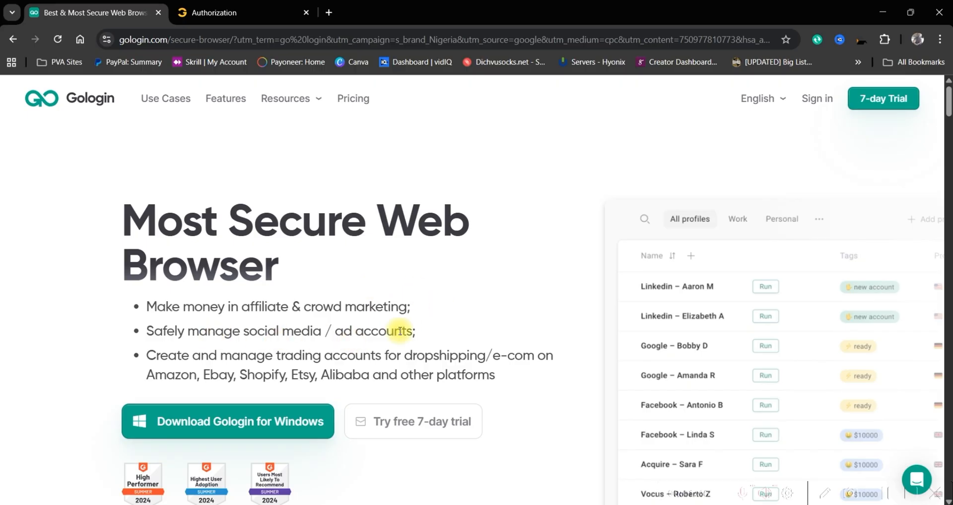
Examine the Gologin secure browser page for its features, separated profiles, marketing uses and Orbita browser description.
{"action": "scroll", "coordinate": [432, 304], "scroll_direction": "down", "scroll_amount": 2}
{"action": "scroll", "coordinate": [421, 312], "scroll_direction": "up", "scroll_amount": 2}
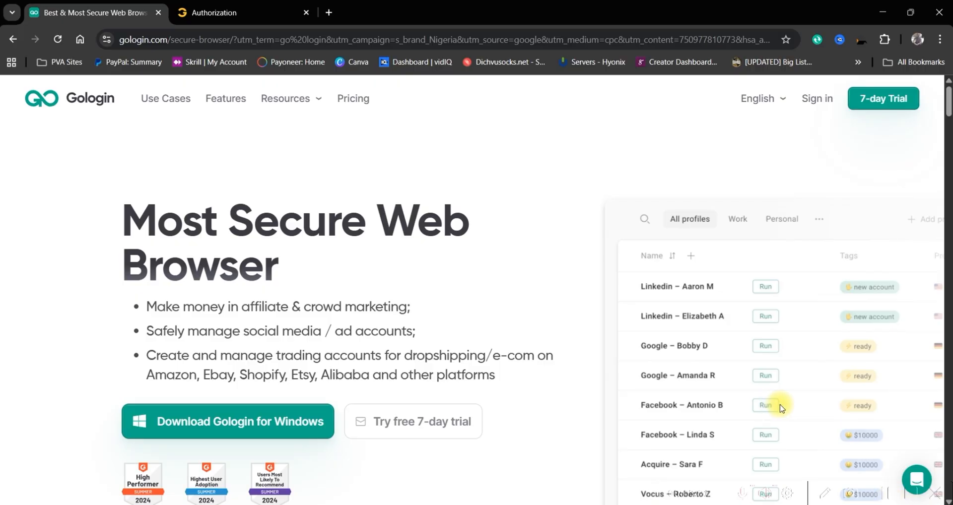
{"action": "scroll", "coordinate": [659, 404], "scroll_direction": "down", "scroll_amount": 5}
{"action": "scroll", "coordinate": [421, 344], "scroll_direction": "down", "scroll_amount": 8}
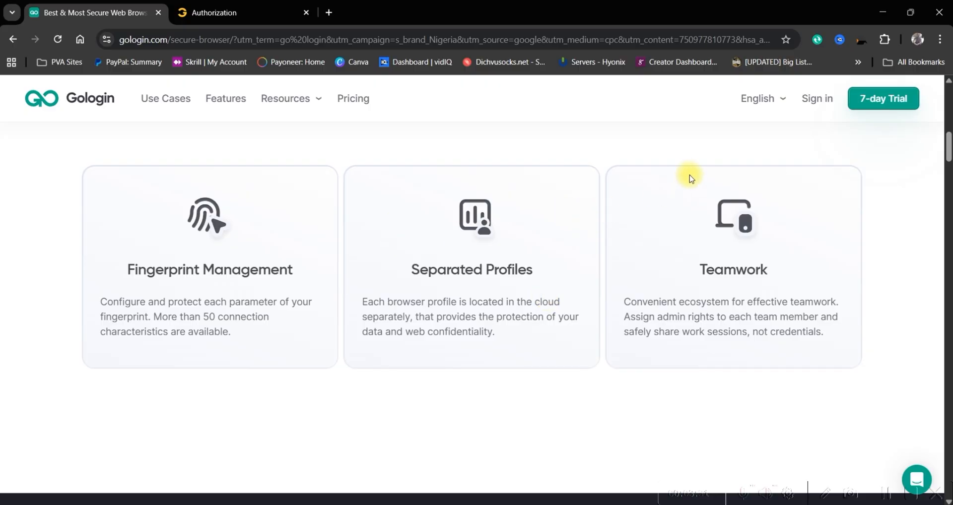
{"action": "scroll", "coordinate": [293, 262], "scroll_direction": "up", "scroll_amount": 5}
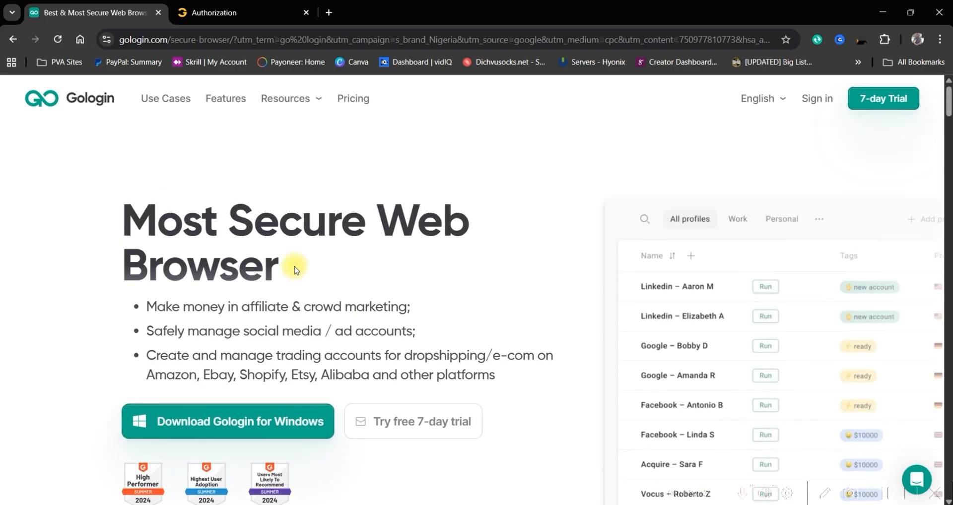
{"action": "scroll", "coordinate": [293, 266], "scroll_direction": "down", "scroll_amount": 3}
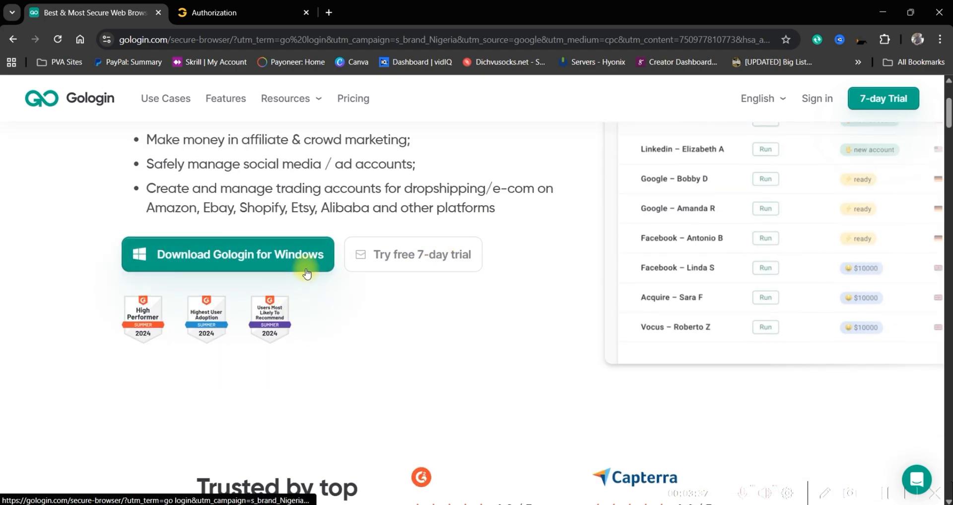
{"action": "scroll", "coordinate": [308, 271], "scroll_direction": "down", "scroll_amount": 15}
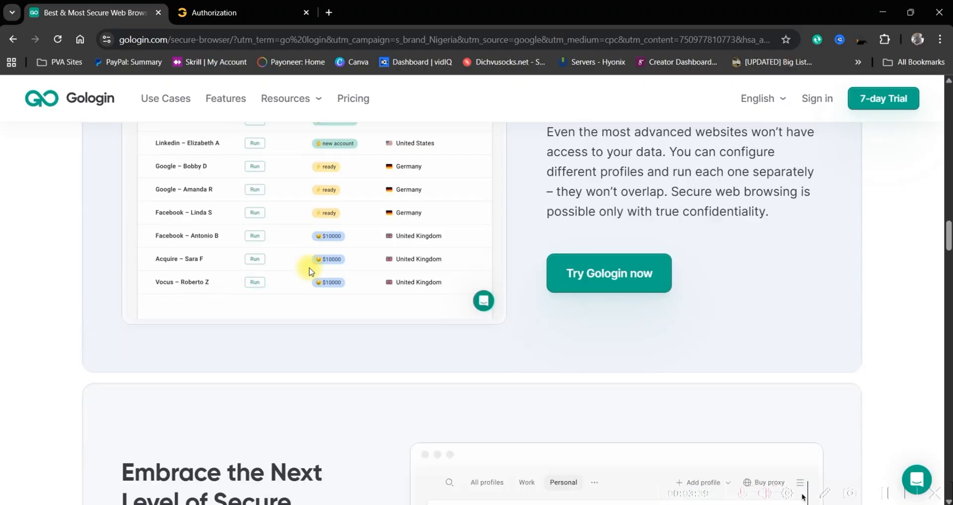
{"action": "scroll", "coordinate": [309, 268], "scroll_direction": "down", "scroll_amount": 17}
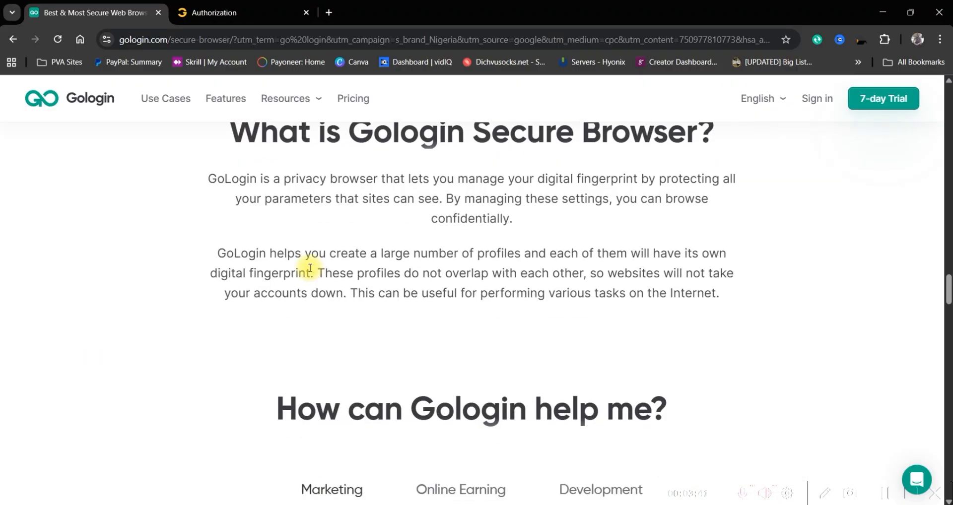
{"action": "scroll", "coordinate": [377, 268], "scroll_direction": "down", "scroll_amount": 10}
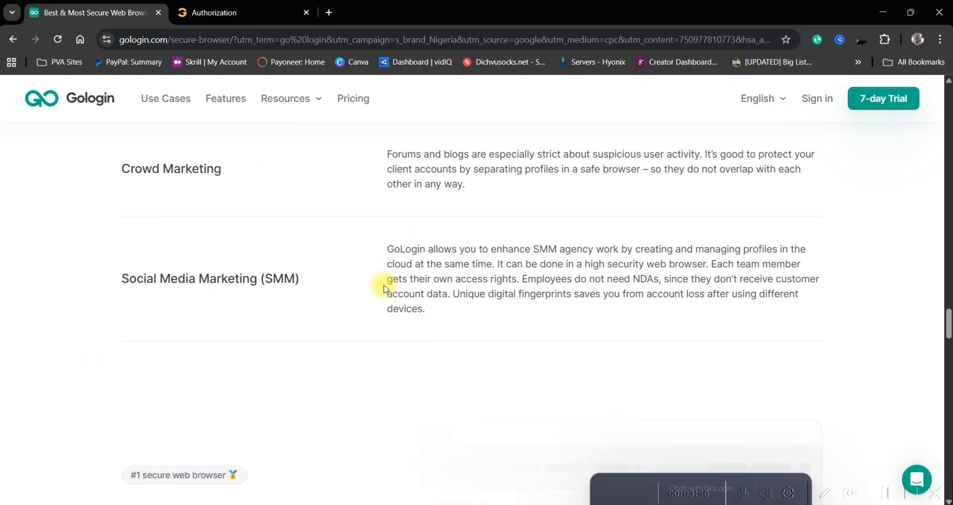
{"action": "scroll", "coordinate": [493, 342], "scroll_direction": "down", "scroll_amount": 12}
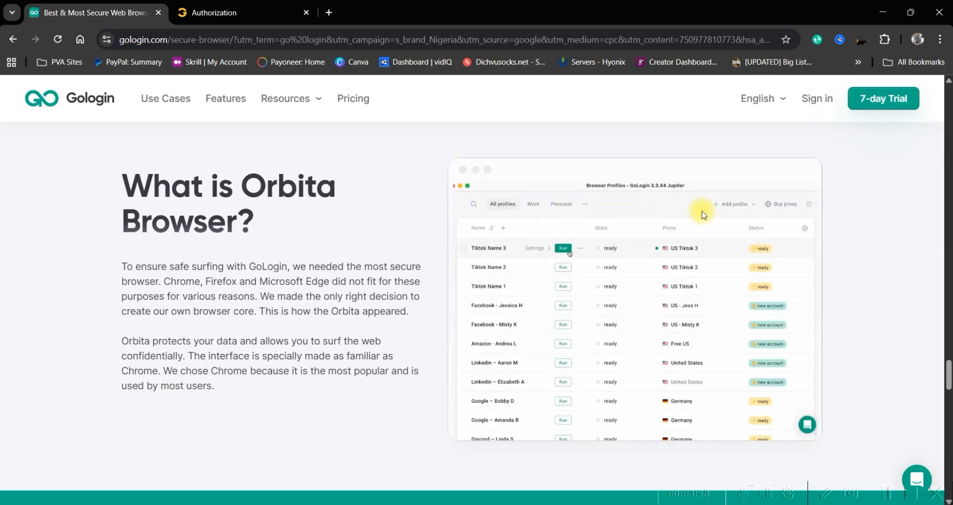
{"action": "scroll", "coordinate": [392, 263], "scroll_direction": "up", "scroll_amount": 10}
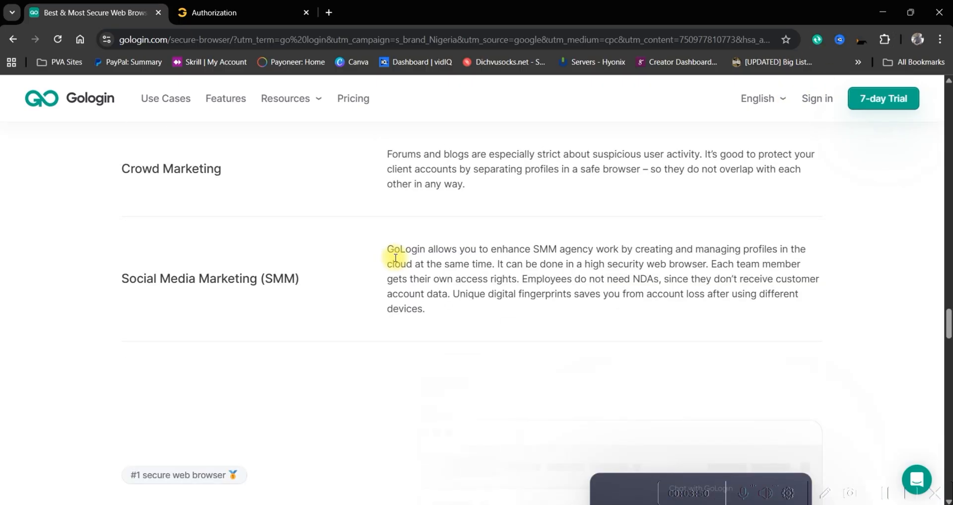
{"action": "scroll", "coordinate": [393, 257], "scroll_direction": "up", "scroll_amount": 8}
{"action": "scroll", "coordinate": [438, 267], "scroll_direction": "up", "scroll_amount": 7}
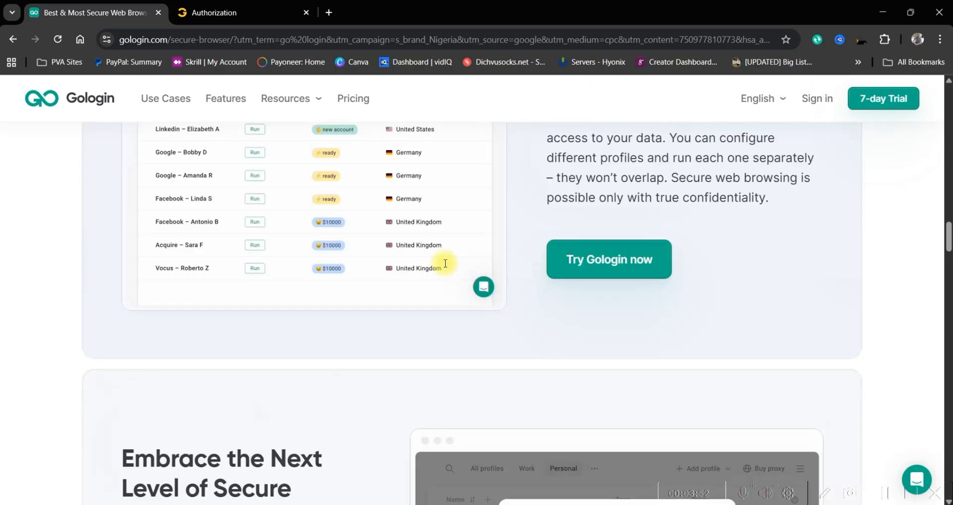
{"action": "scroll", "coordinate": [255, 114], "scroll_direction": "up", "scroll_amount": 15}
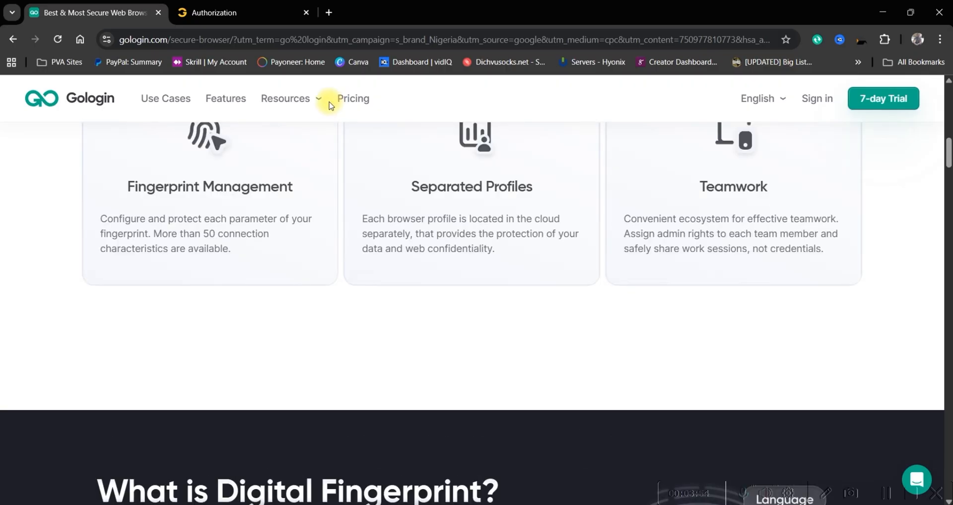
{"action": "scroll", "coordinate": [305, 114], "scroll_direction": "up", "scroll_amount": 5}
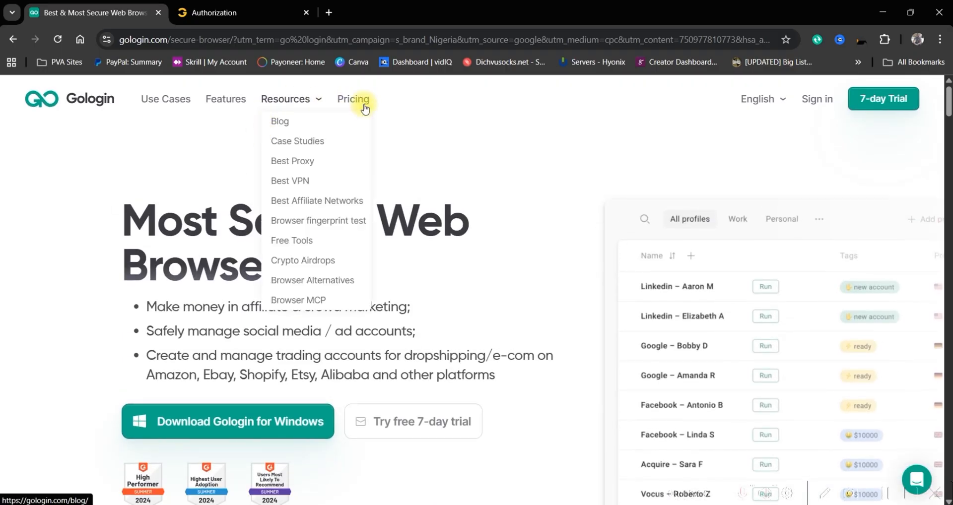
Open the Gologin pricing page and review the profile allowances, location data and prices of the plans.
{"action": "left_click", "coordinate": [356, 103]}
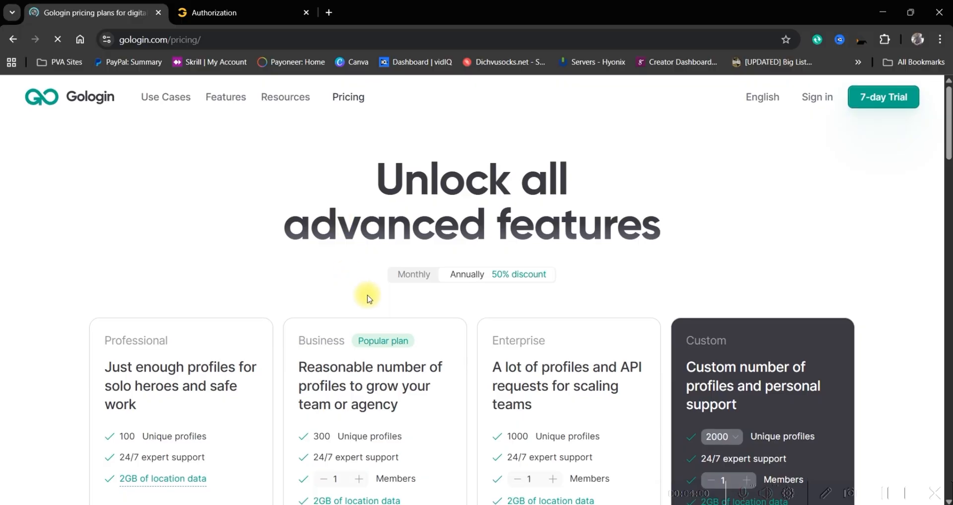
{"action": "scroll", "coordinate": [367, 298], "scroll_direction": "down", "scroll_amount": 5}
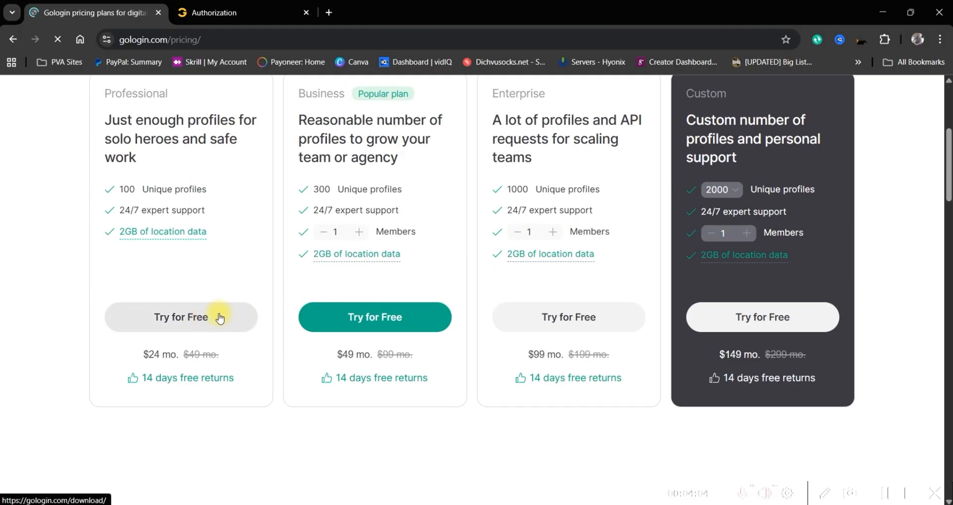
{"action": "scroll", "coordinate": [230, 330], "scroll_direction": "up", "scroll_amount": 2}
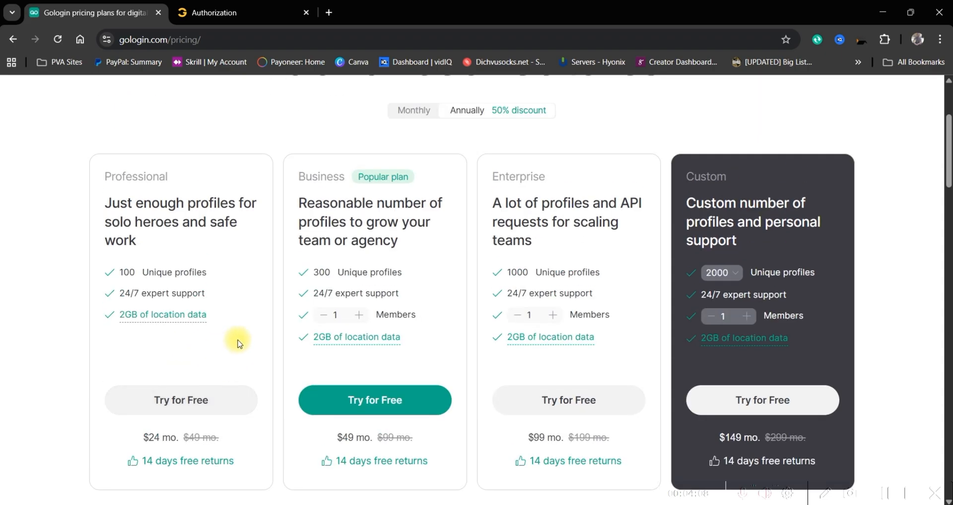
{"action": "scroll", "coordinate": [297, 322], "scroll_direction": "down", "scroll_amount": 3}
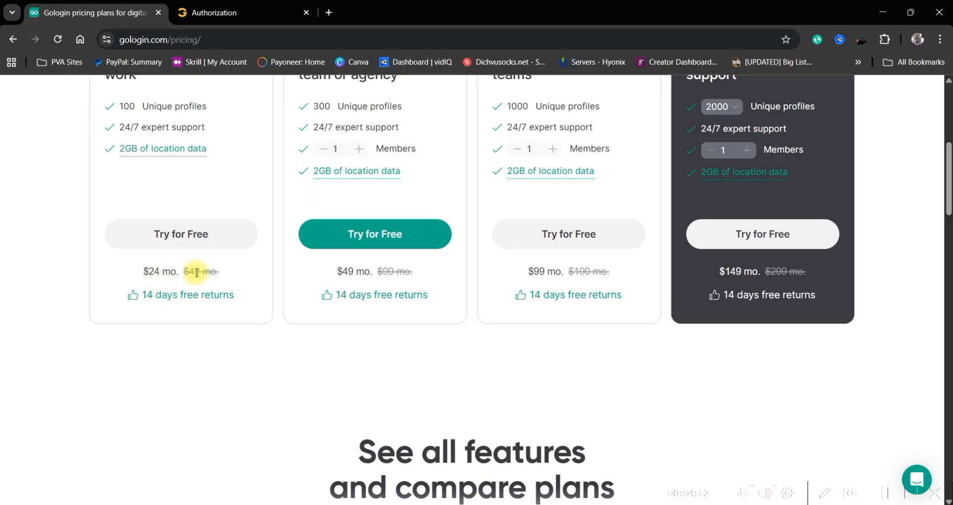
{"action": "scroll", "coordinate": [288, 318], "scroll_direction": "up", "scroll_amount": 4}
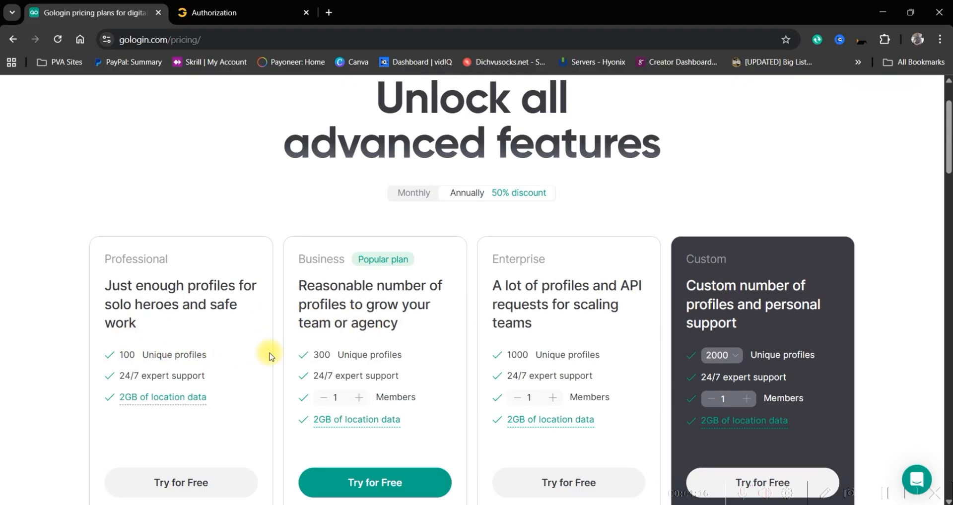
{"action": "mouse_move", "coordinate": [161, 406]}
{"action": "scroll", "coordinate": [711, 183], "scroll_direction": "down", "scroll_amount": 2}
{"action": "scroll", "coordinate": [654, 183], "scroll_direction": "up", "scroll_amount": 4}
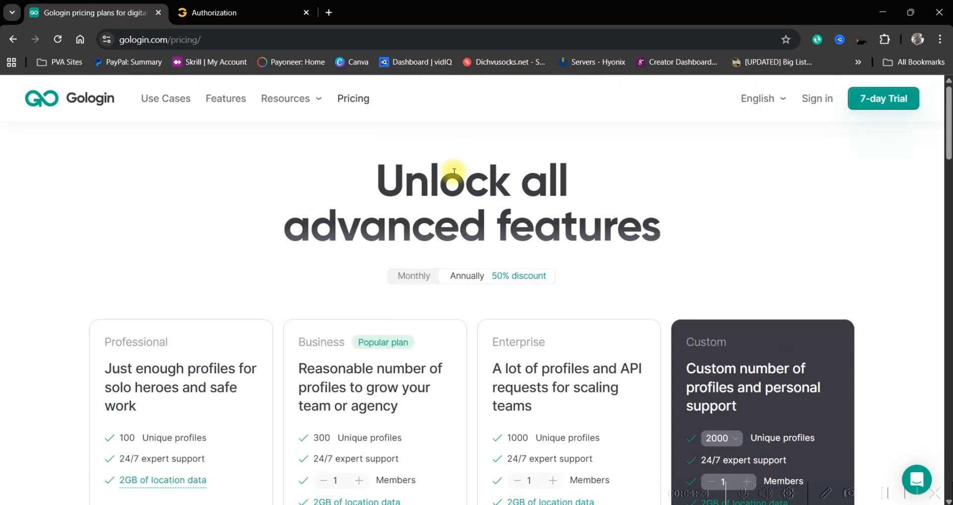
Switch the pricing to monthly and back to annual billing, and compare the plan prices.
{"action": "left_click", "coordinate": [429, 277]}
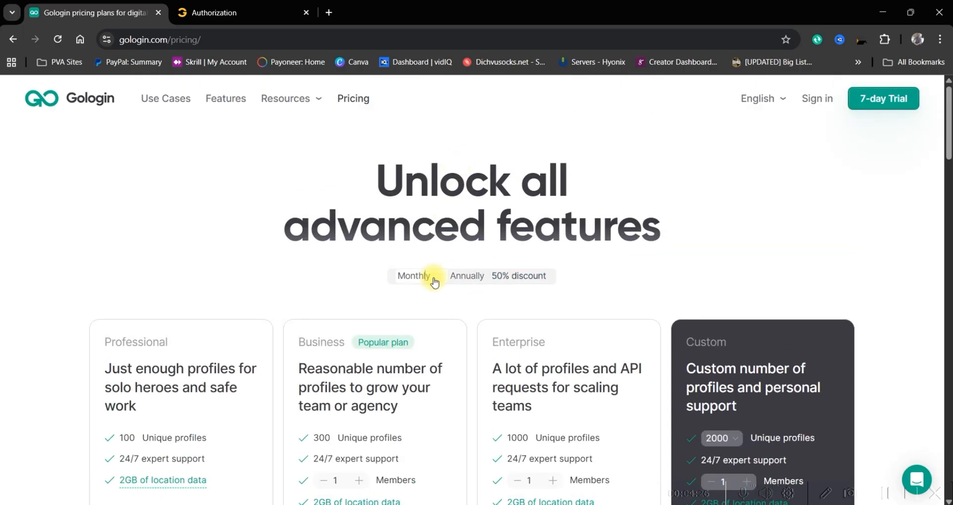
{"action": "left_click", "coordinate": [472, 280]}
{"action": "scroll", "coordinate": [570, 273], "scroll_direction": "down", "scroll_amount": 5}
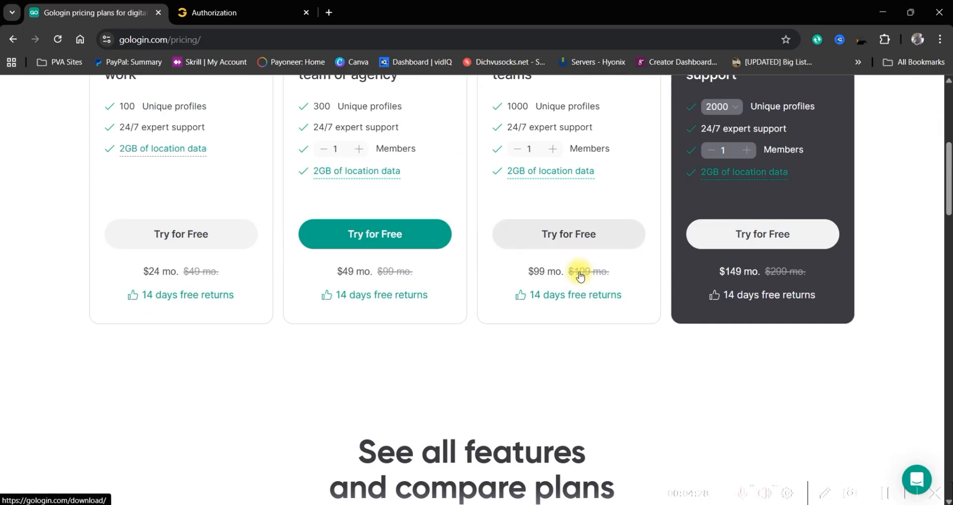
{"action": "scroll", "coordinate": [544, 253], "scroll_direction": "up", "scroll_amount": 3}
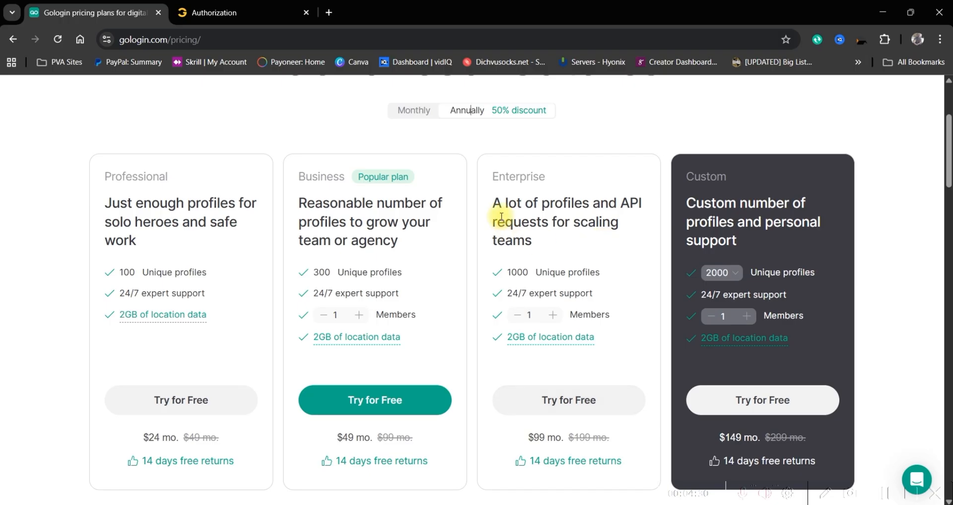
{"action": "scroll", "coordinate": [521, 187], "scroll_direction": "down", "scroll_amount": 3}
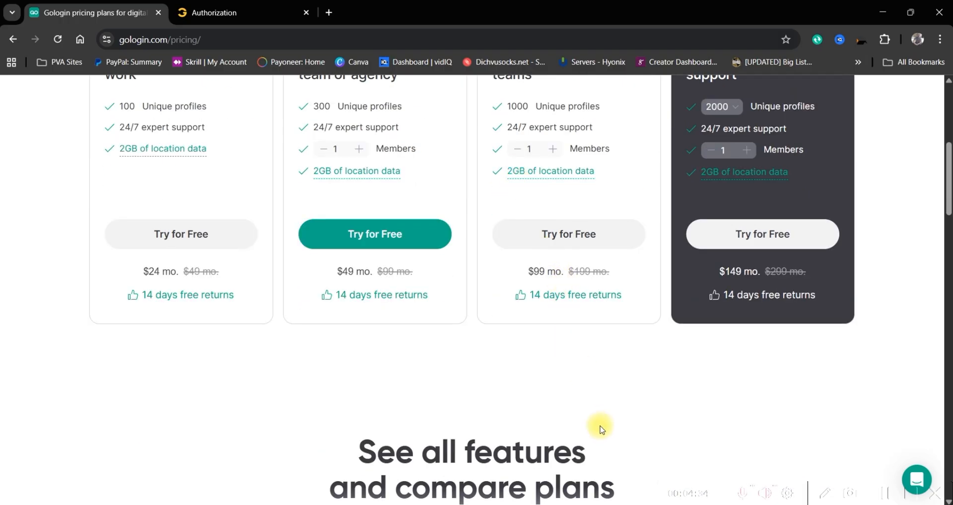
Switch to the GoLogin desktop app and check the workspace's subscription plan and expiry in its account menu.
{"action": "mouse_move", "coordinate": [568, 504]}
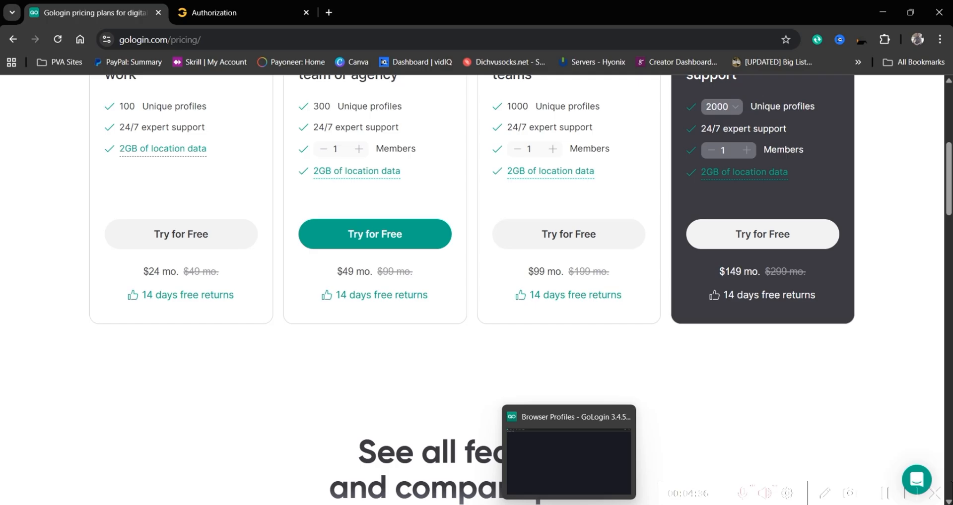
{"action": "left_click", "coordinate": [568, 461]}
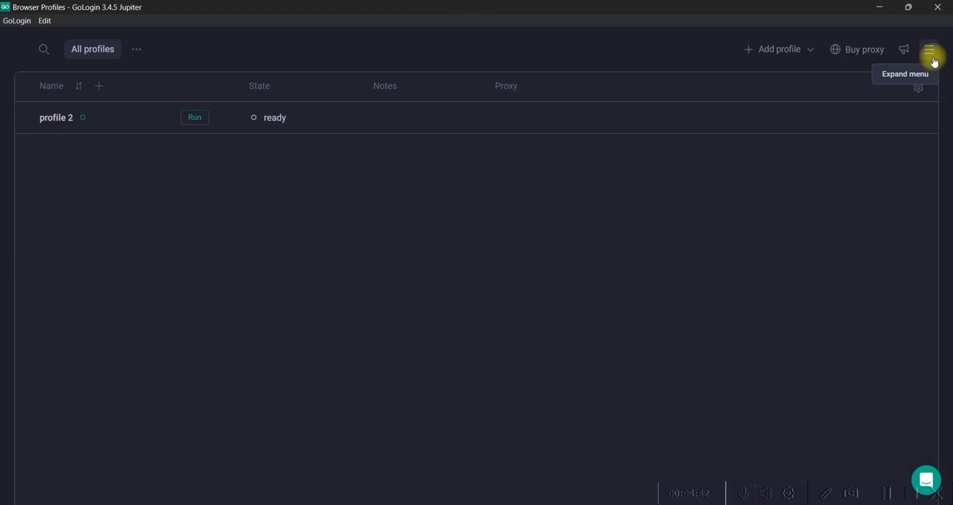
{"action": "left_click", "coordinate": [921, 56]}
{"action": "left_click", "coordinate": [888, 71]}
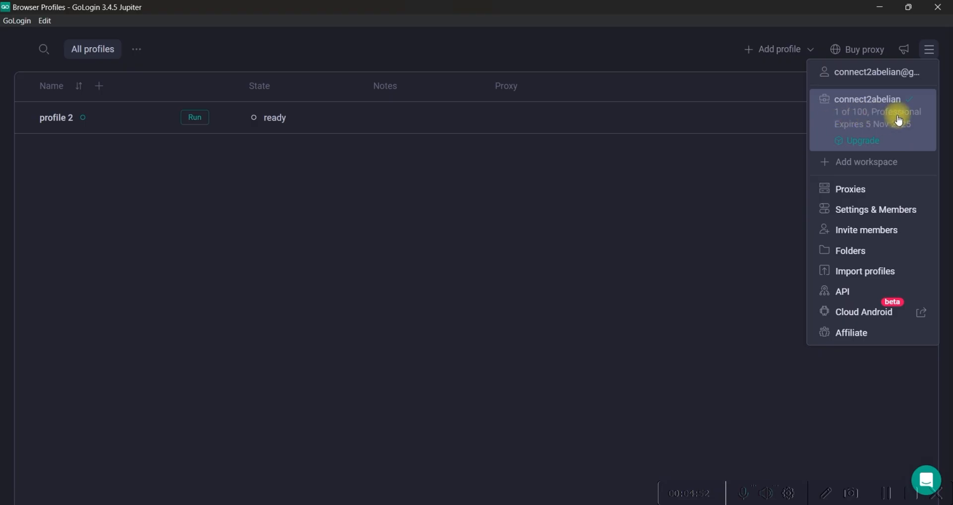
{"action": "left_click", "coordinate": [541, 316]}
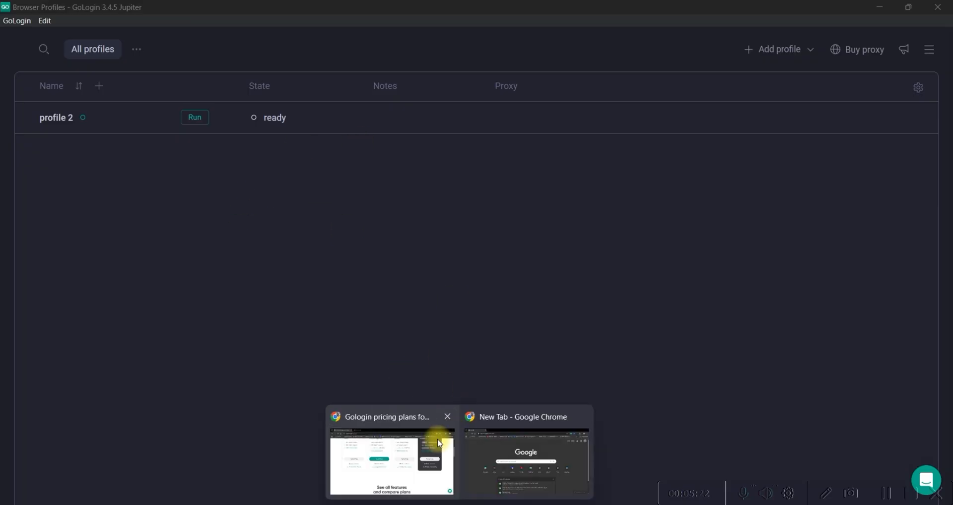
Switch to Chrome, search Google for heycash in a new tab and look over the results.
{"action": "left_click", "coordinate": [437, 441]}
{"action": "left_click", "coordinate": [327, 10]}
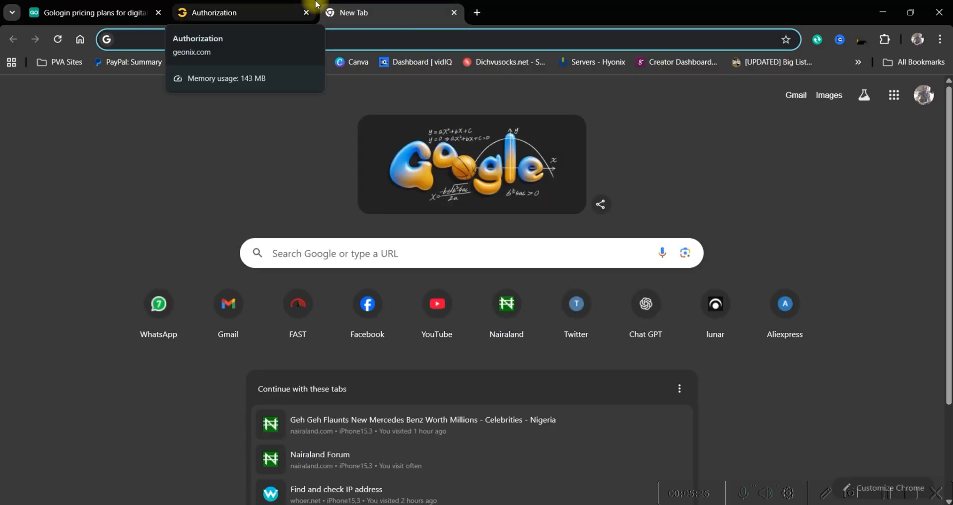
{"action": "type", "text": "heycasg"}
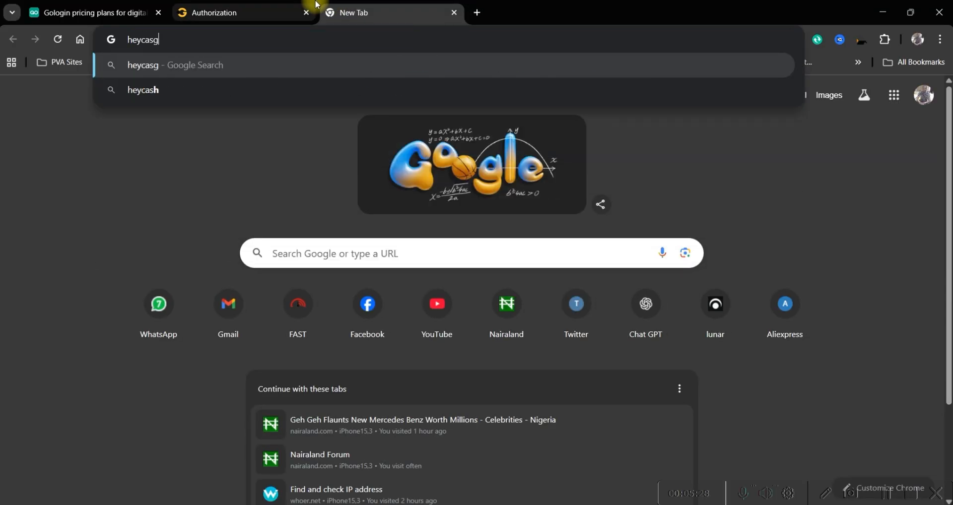
{"action": "key", "text": "BackSpace"}
{"action": "type", "text": "h"}
{"action": "key", "text": "Return"}
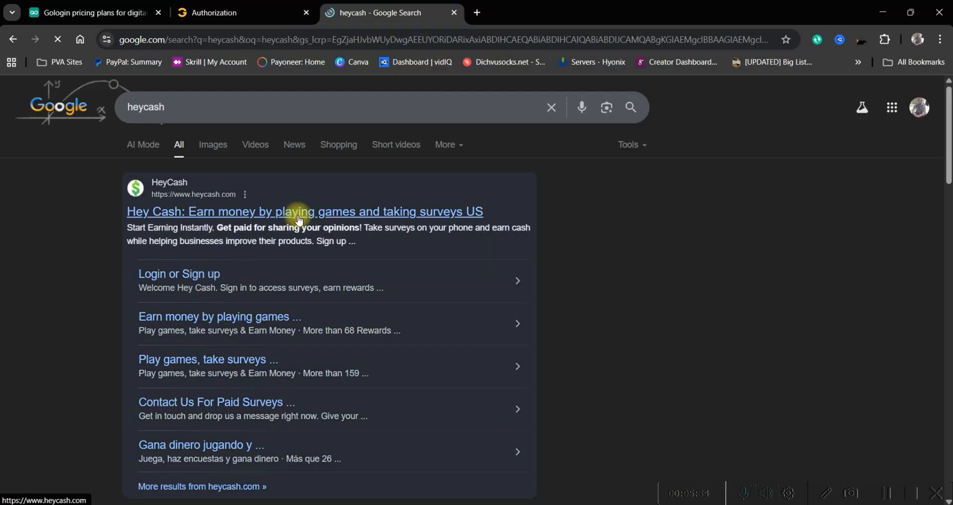
{"action": "scroll", "coordinate": [348, 189], "scroll_direction": "down", "scroll_amount": 2}
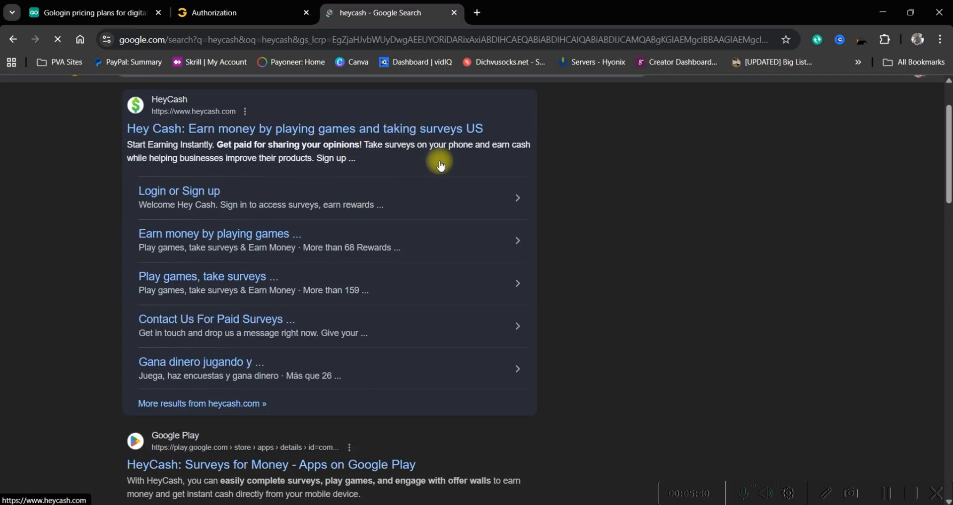
Switch to the GoLogin desktop app, start a new browser profile and name it Heycash 1.
{"action": "left_click", "coordinate": [602, 504]}
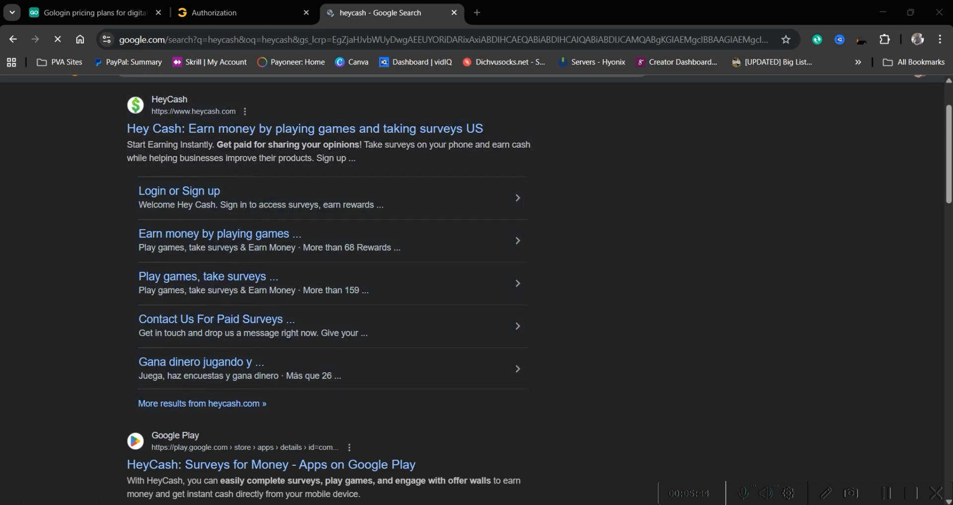
{"action": "left_click", "coordinate": [602, 504]}
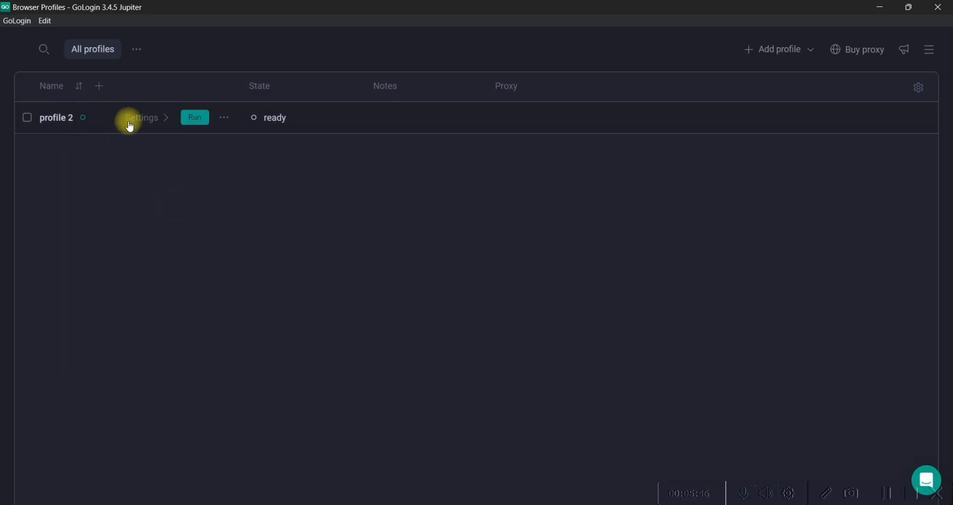
{"action": "left_click", "coordinate": [800, 49]}
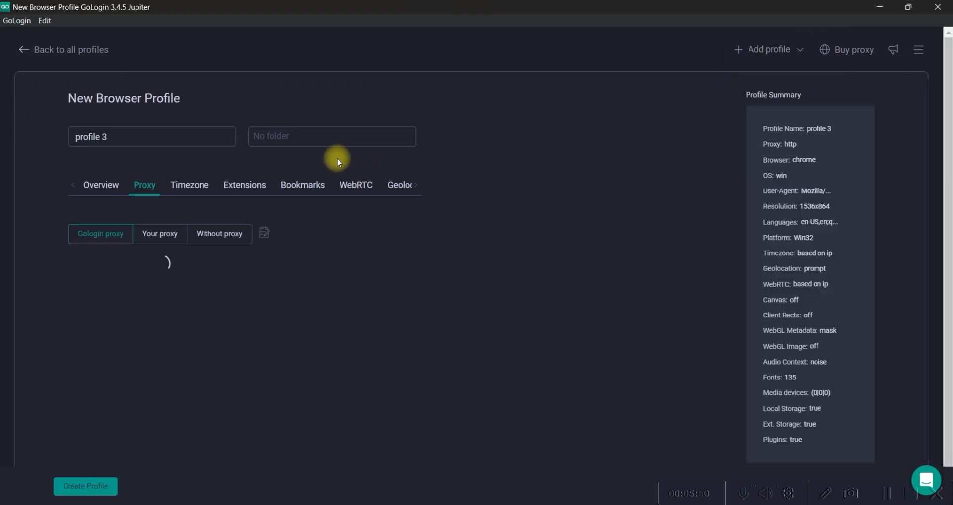
{"action": "triple_click", "coordinate": [126, 138]}
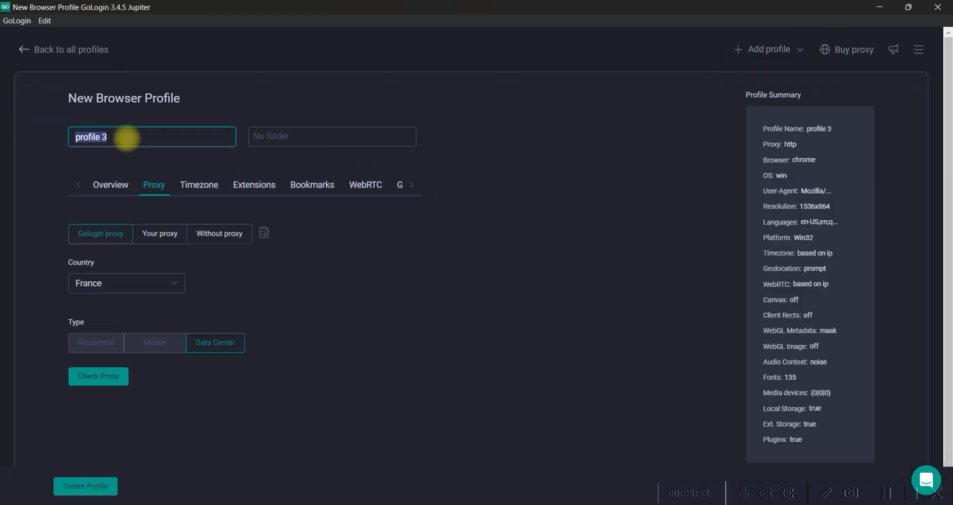
{"action": "key", "text": "BackSpace"}
{"action": "type", "text": "zh"}
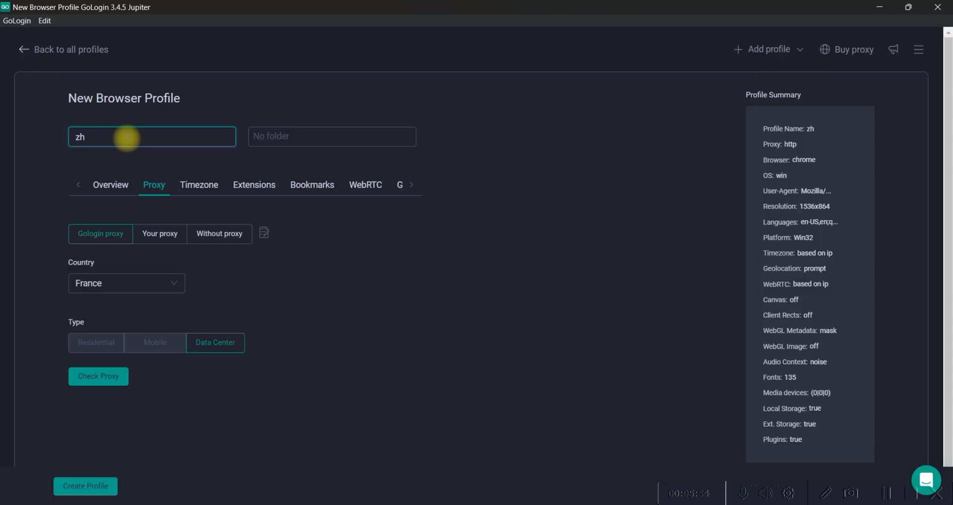
{"action": "key", "text": "BackSpace"}
{"action": "key", "text": "BackSpace"}
{"action": "type", "text": "Hey"}
{"action": "type", "text": "caag"}
{"action": "key", "text": "BackSpace"}
{"action": "key", "text": "BackSpace"}
{"action": "type", "text": "sh 1"}
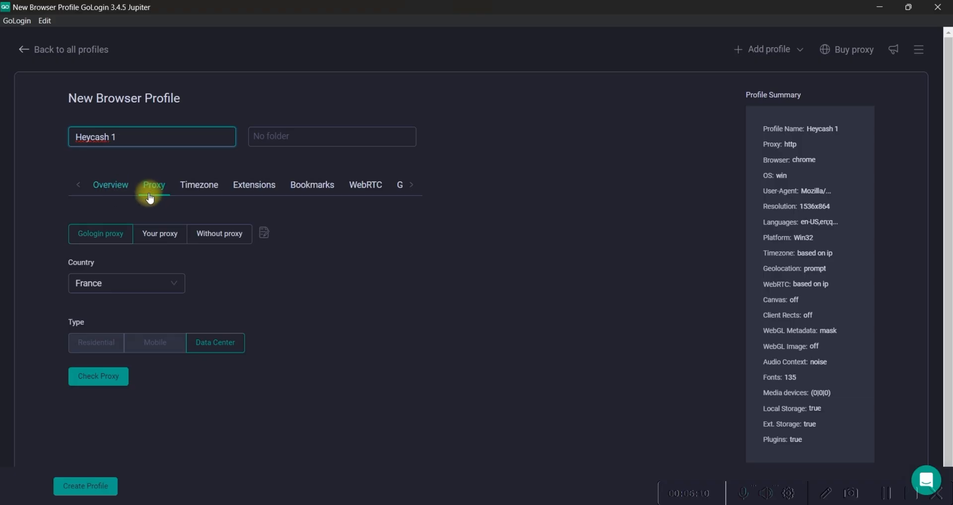
Set the profile's operating system to Windows 10 and look through the countries offered for the Gologin proxy.
{"action": "left_click", "coordinate": [129, 194]}
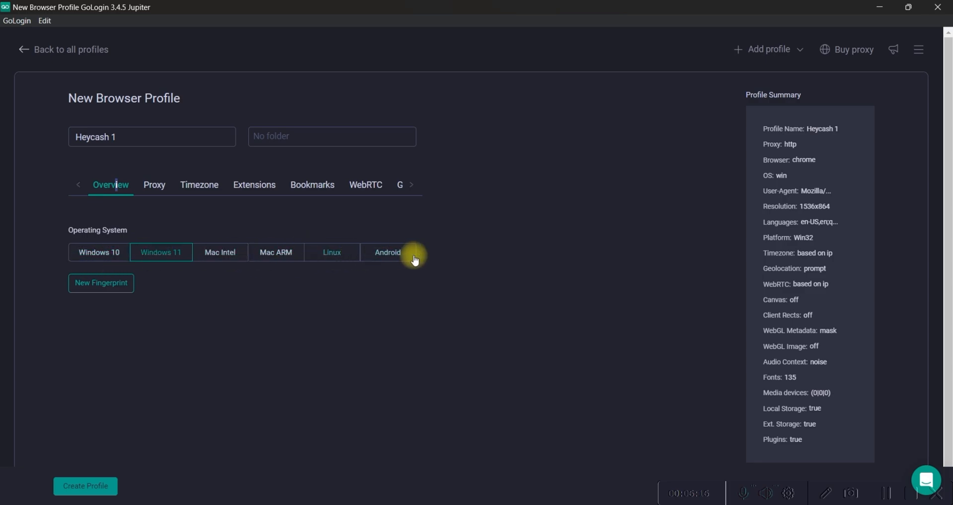
{"action": "left_click", "coordinate": [124, 262]}
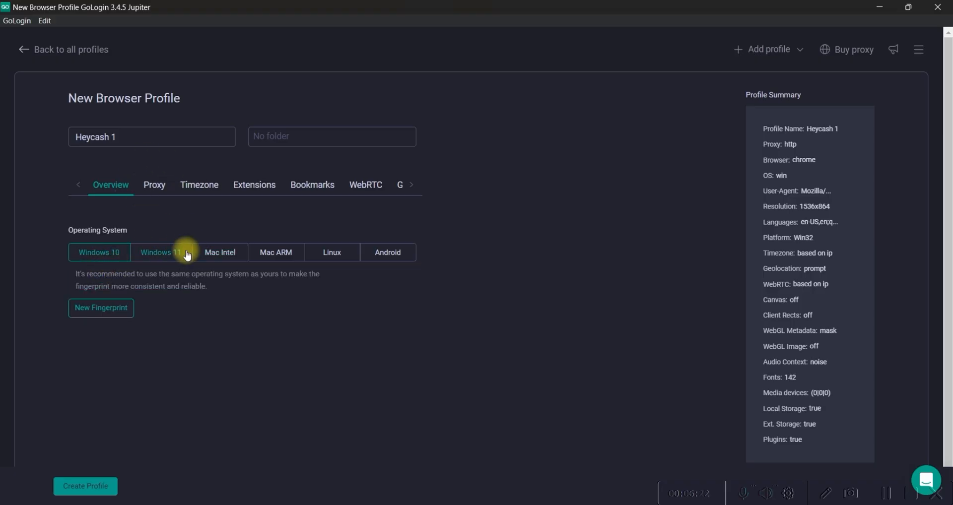
{"action": "left_click", "coordinate": [164, 193]}
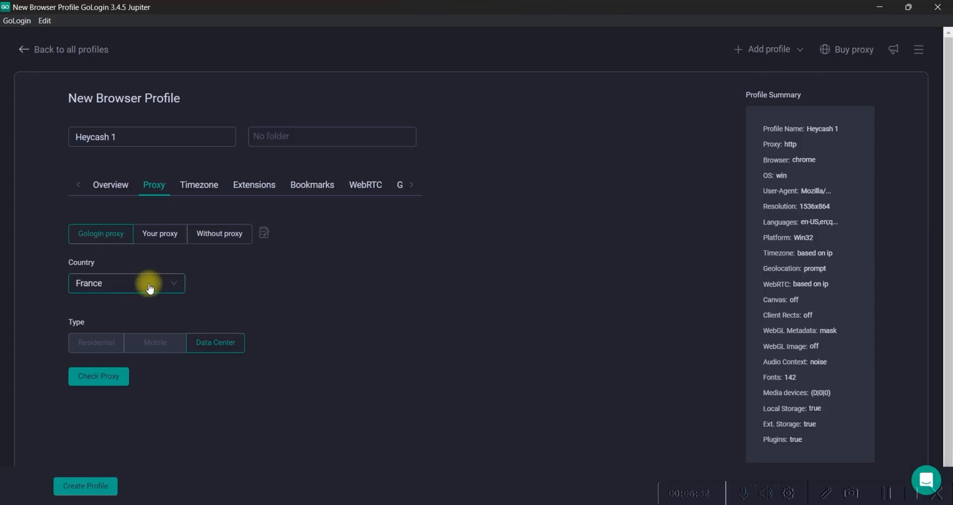
{"action": "left_click", "coordinate": [177, 287]}
{"action": "scroll", "coordinate": [139, 336], "scroll_direction": "down", "scroll_amount": 6}
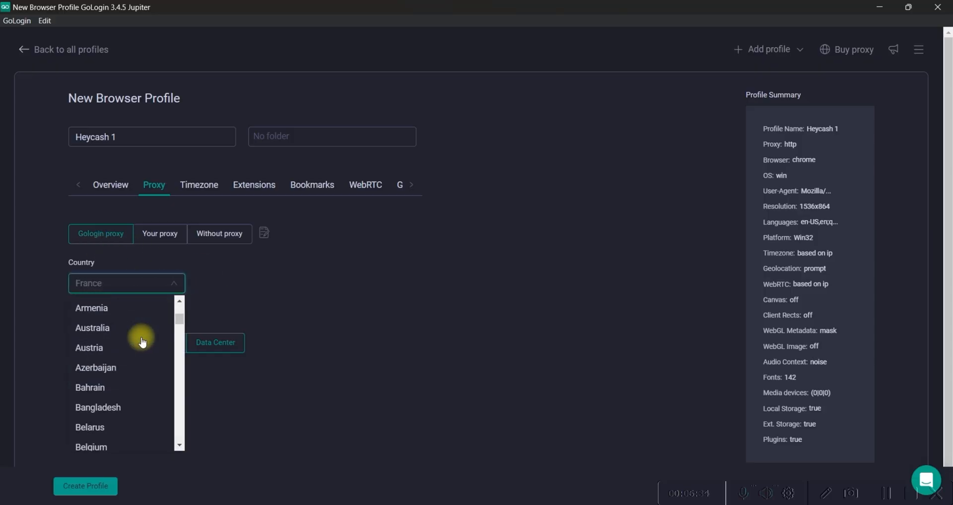
{"action": "scroll", "coordinate": [142, 342], "scroll_direction": "up", "scroll_amount": 6}
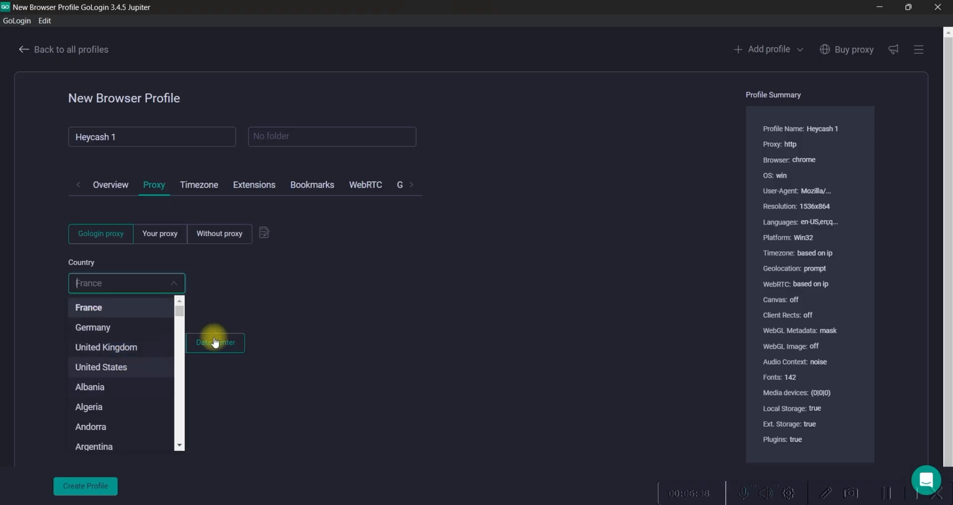
{"action": "left_click", "coordinate": [218, 258]}
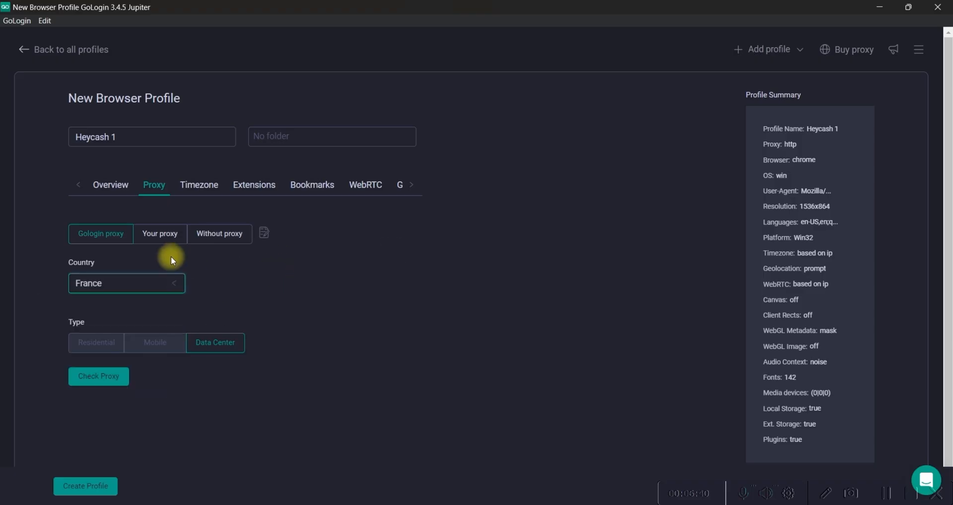
Choose your own proxy as the source and review its host, port, login and password fields.
{"action": "left_click", "coordinate": [160, 234]}
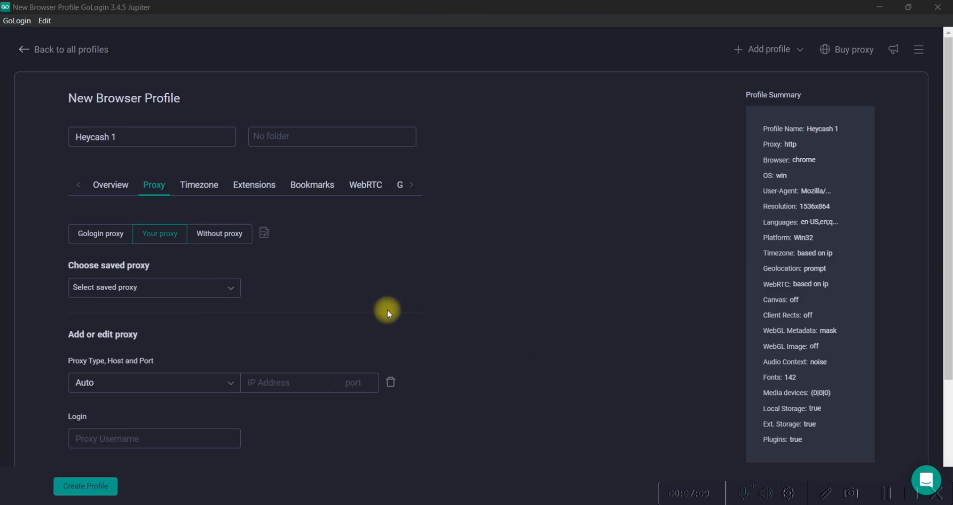
{"action": "scroll", "coordinate": [268, 347], "scroll_direction": "down", "scroll_amount": 3}
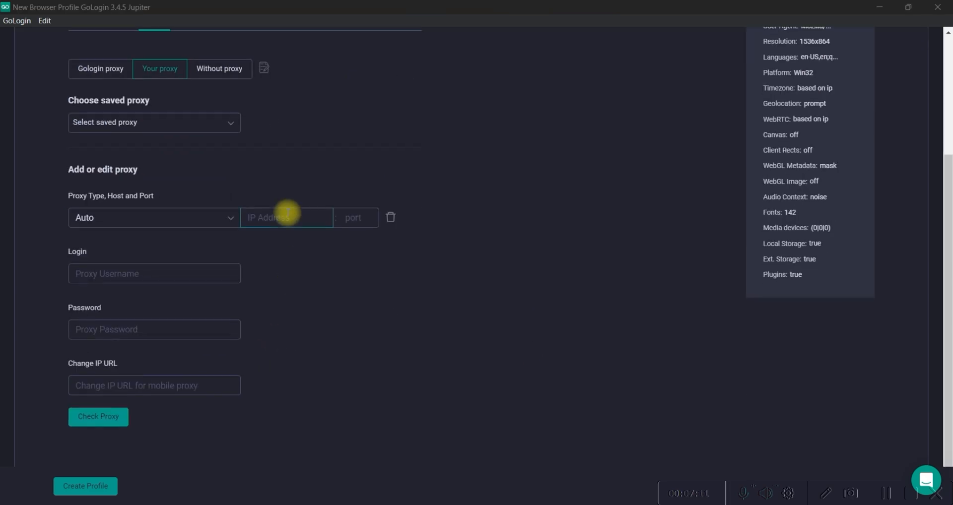
{"action": "left_click", "coordinate": [361, 218]}
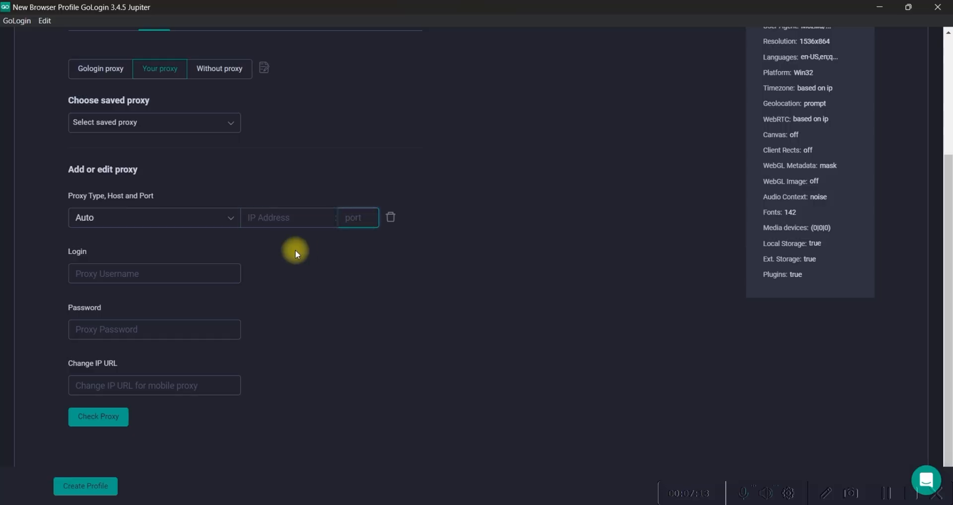
{"action": "left_click", "coordinate": [125, 273]}
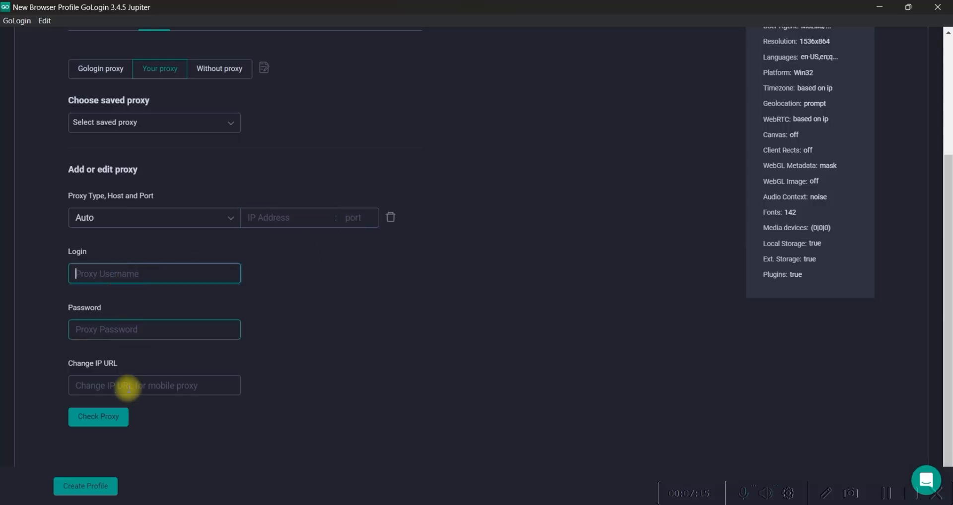
{"action": "scroll", "coordinate": [431, 323], "scroll_direction": "up", "scroll_amount": 3}
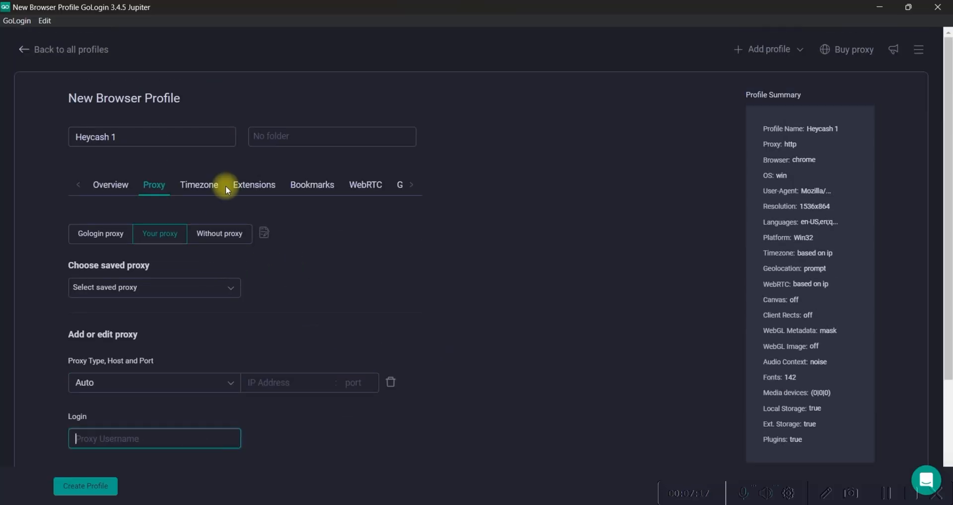
Turn filling the timezone based on the external IP off and back on.
{"action": "left_click", "coordinate": [213, 195]}
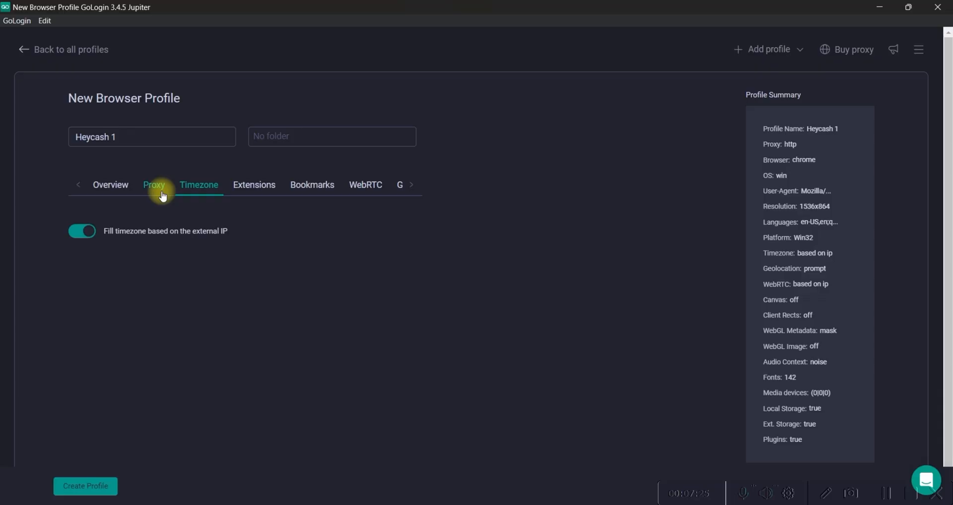
{"action": "left_click", "coordinate": [84, 233]}
{"action": "left_click", "coordinate": [87, 237]}
Browse the extensions available for the profile and close the list without installing any.
{"action": "left_click", "coordinate": [254, 185]}
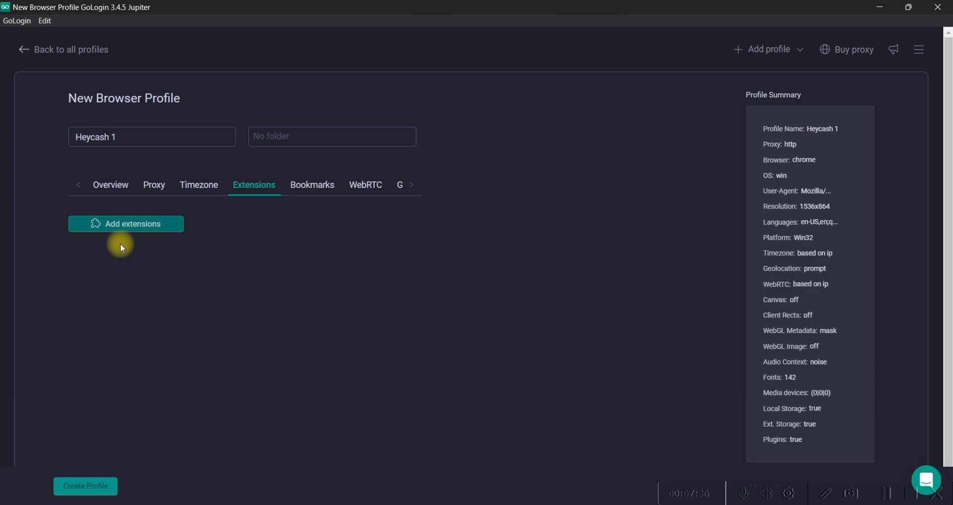
{"action": "left_click", "coordinate": [154, 227]}
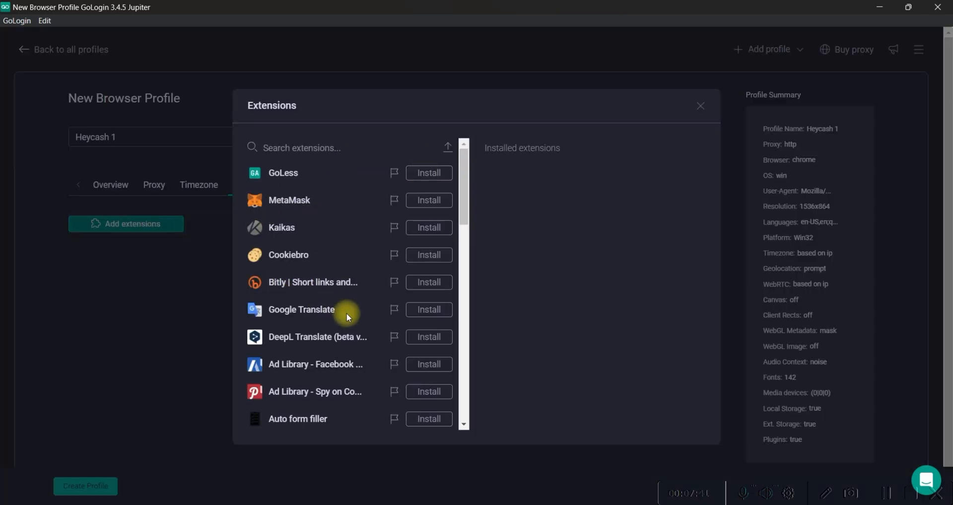
{"action": "scroll", "coordinate": [346, 314], "scroll_direction": "down", "scroll_amount": 2}
{"action": "scroll", "coordinate": [354, 307], "scroll_direction": "down", "scroll_amount": 3}
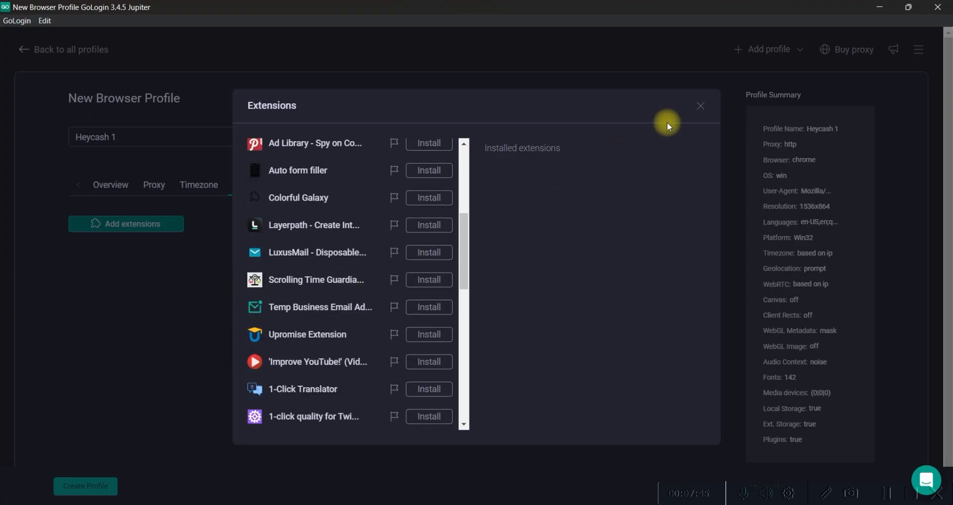
{"action": "left_click", "coordinate": [698, 104]}
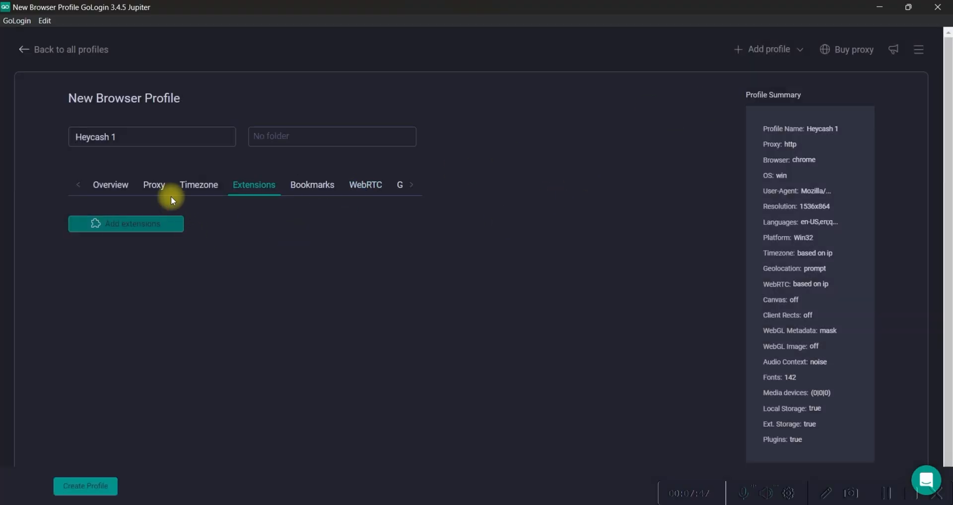
Set the Heycash 1 profile to run without a proxy and create the profile.
{"action": "left_click", "coordinate": [151, 185]}
{"action": "scroll", "coordinate": [196, 293], "scroll_direction": "down", "scroll_amount": 2}
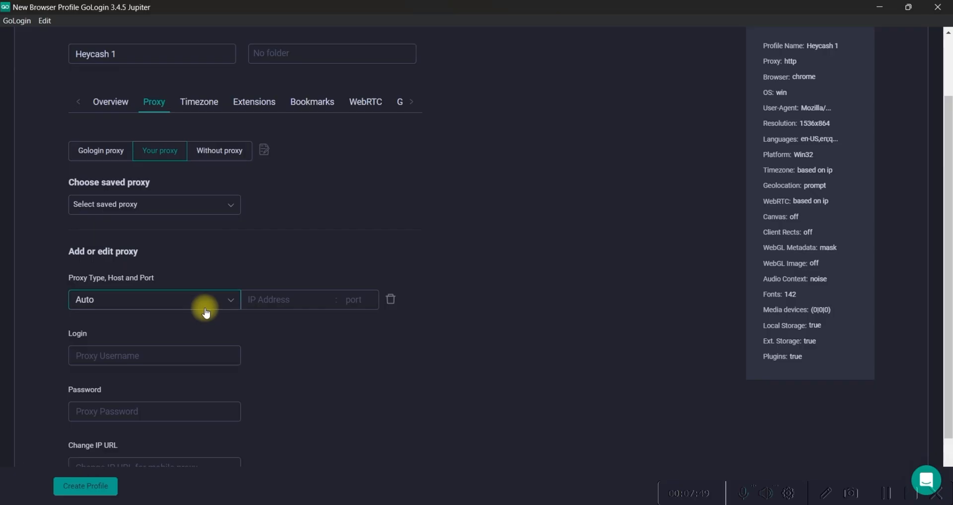
{"action": "scroll", "coordinate": [203, 305], "scroll_direction": "up", "scroll_amount": 2}
{"action": "left_click", "coordinate": [222, 236]}
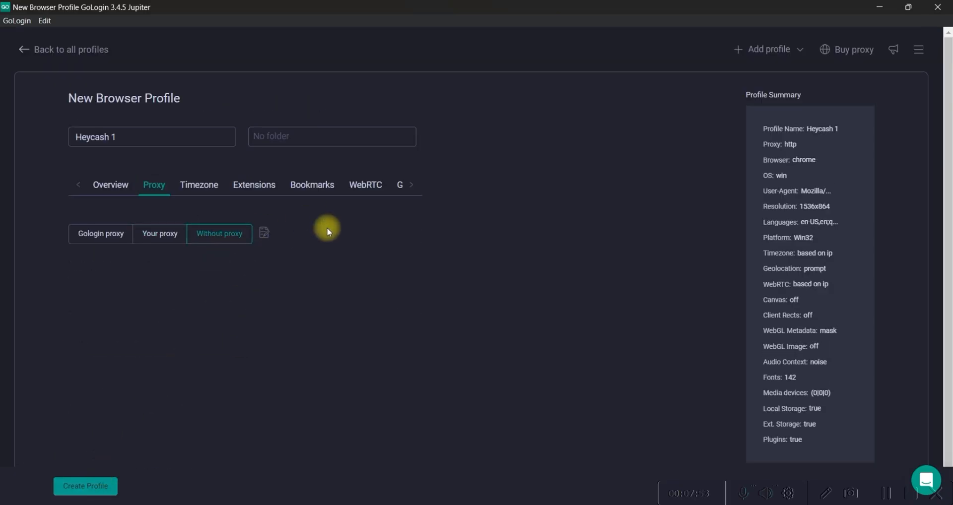
{"action": "left_click", "coordinate": [98, 491]}
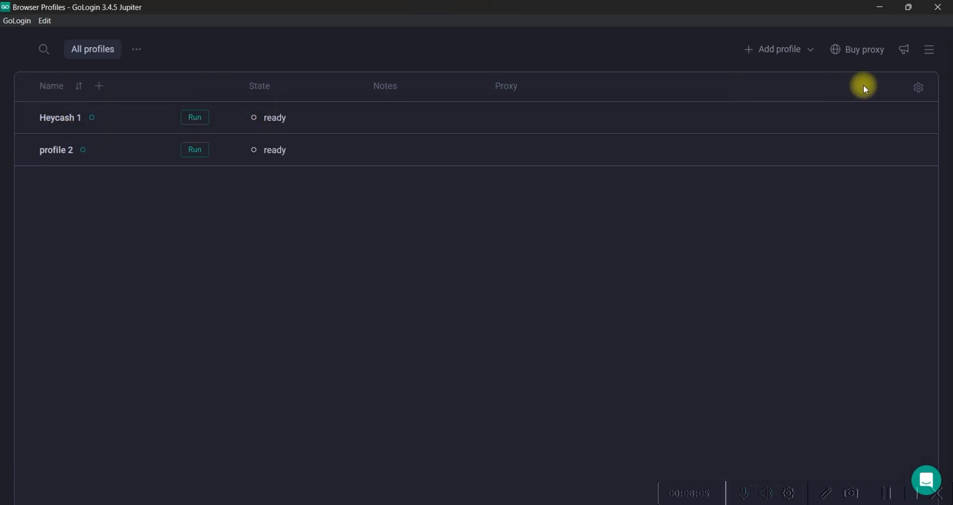
Start another new browser profile and name it Hey Cash 2.
{"action": "left_click", "coordinate": [774, 48]}
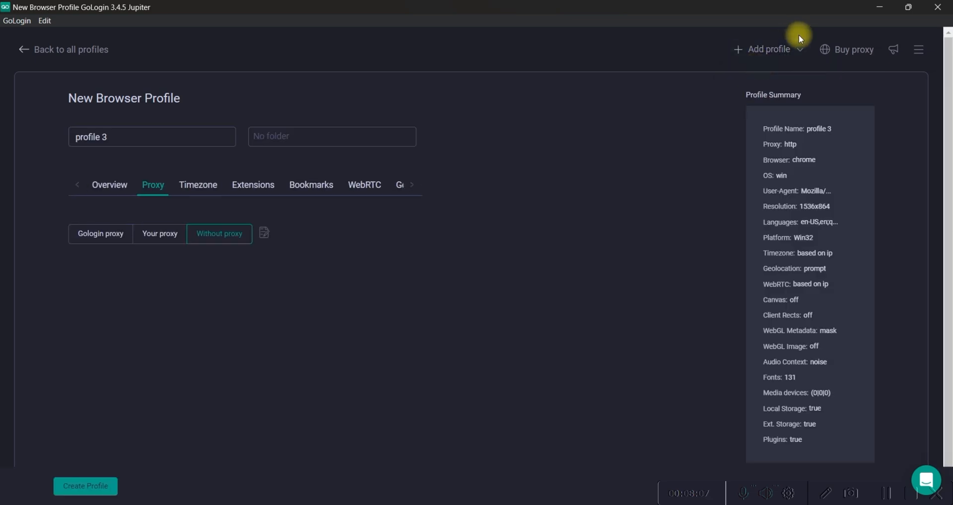
{"action": "left_click", "coordinate": [146, 143]}
{"action": "key", "text": "ctrl+a"}
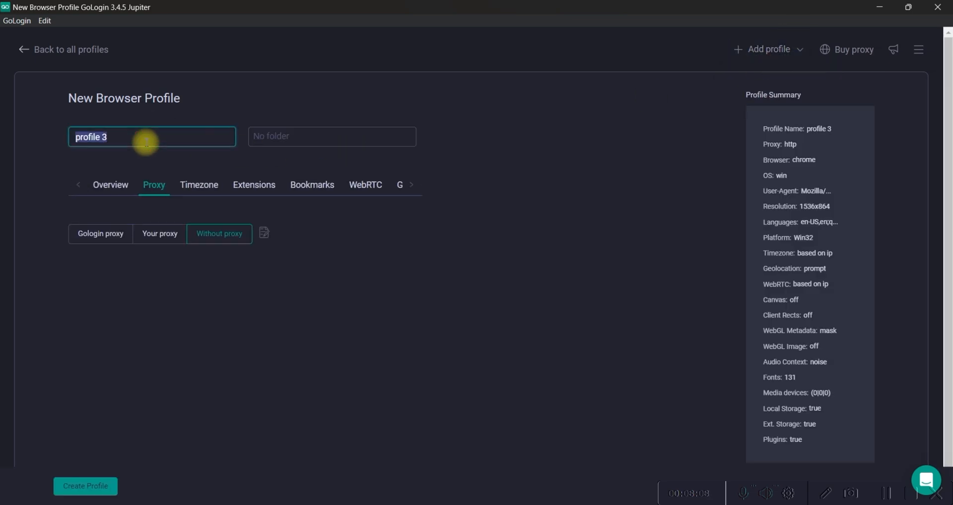
{"action": "type", "text": "Hey"}
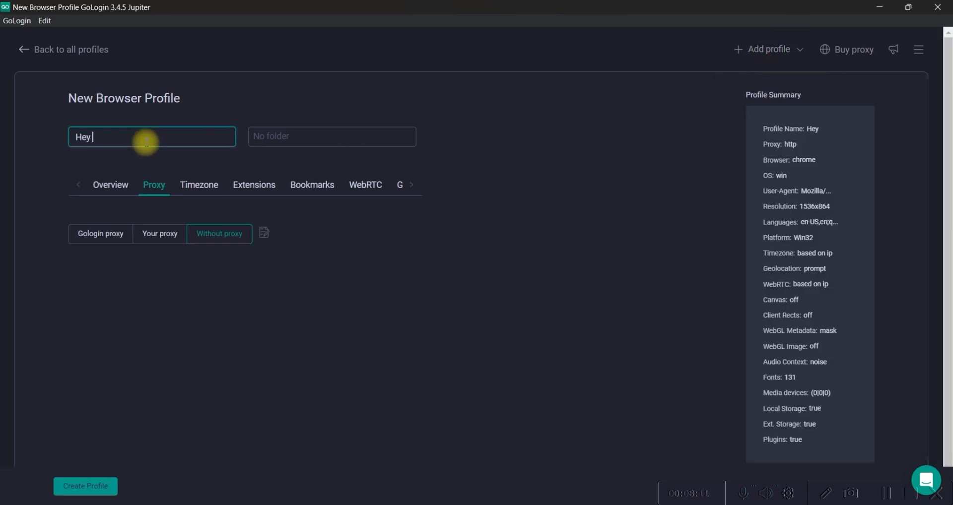
{"action": "type", "text": " Cash 2"}
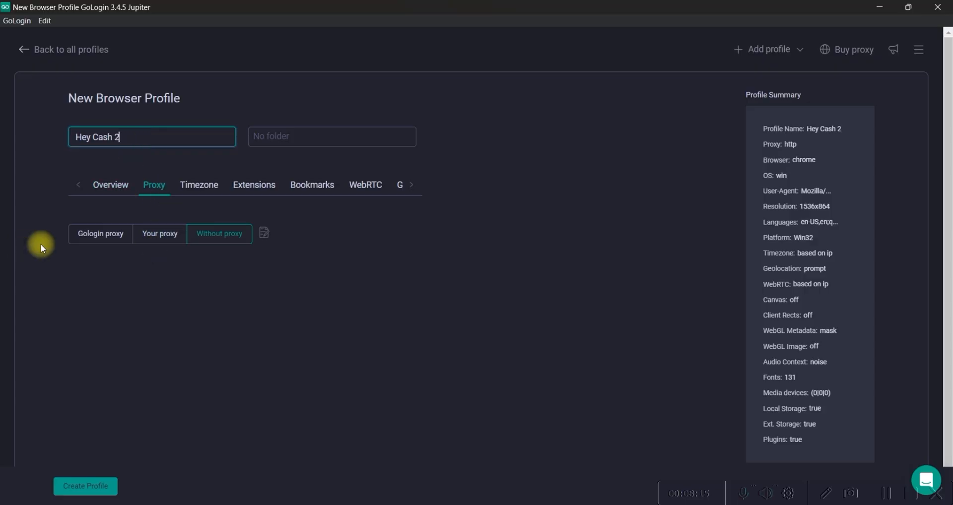
Assign a Gologin proxy in the United Kingdom to the profile, check the proxy and create the profile.
{"action": "left_click", "coordinate": [113, 244]}
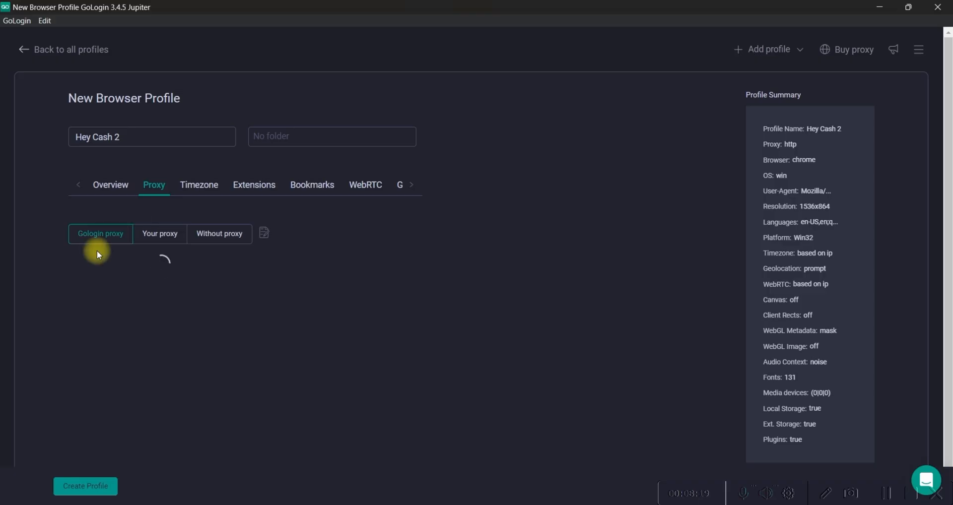
{"action": "left_click", "coordinate": [124, 281]}
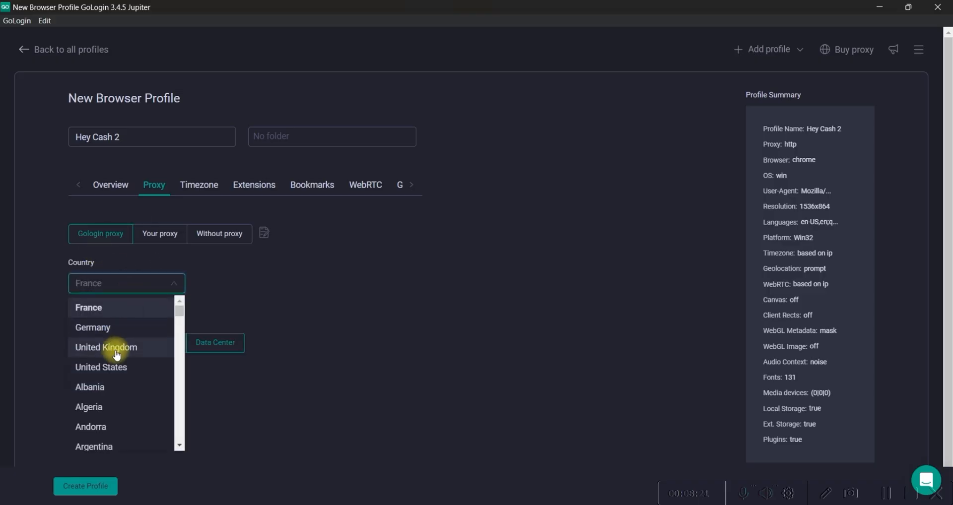
{"action": "left_click", "coordinate": [117, 347]}
{"action": "left_click", "coordinate": [106, 382]}
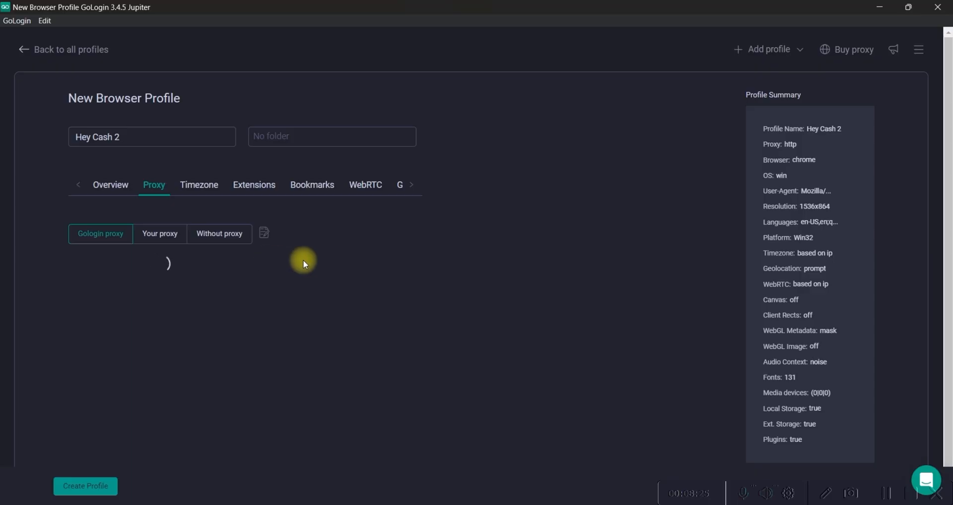
{"action": "scroll", "coordinate": [303, 260], "scroll_direction": "down", "scroll_amount": 1}
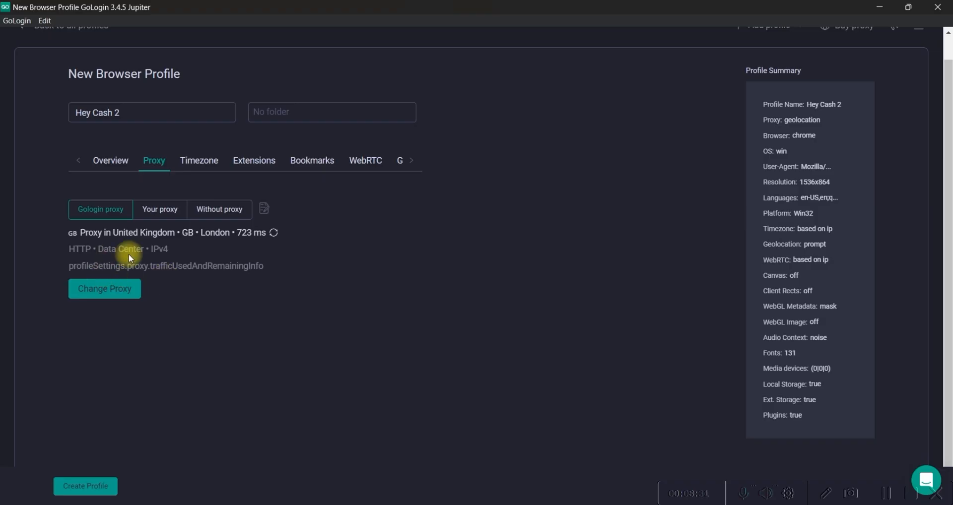
{"action": "left_click", "coordinate": [94, 486]}
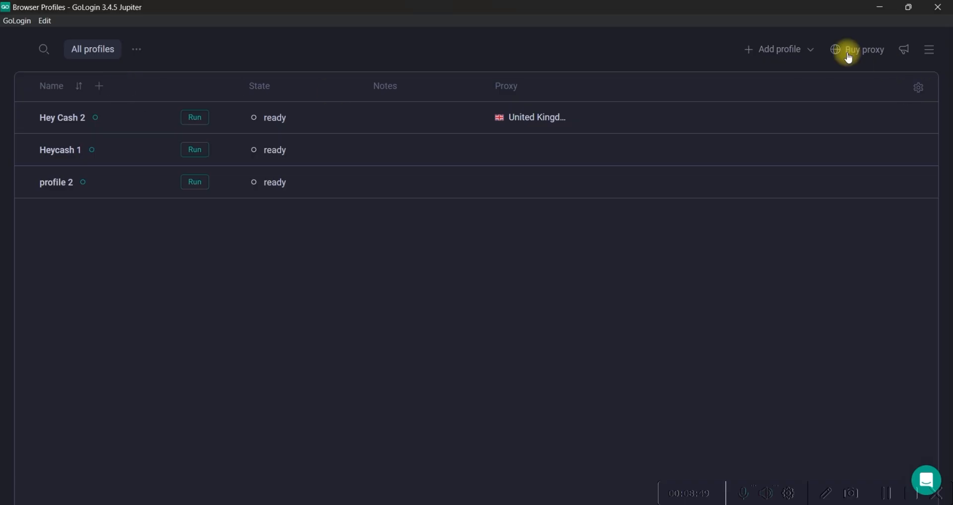
Start another new browser profile, select Windows 10 as its operating system and view its timezone setting.
{"action": "left_click", "coordinate": [789, 50]}
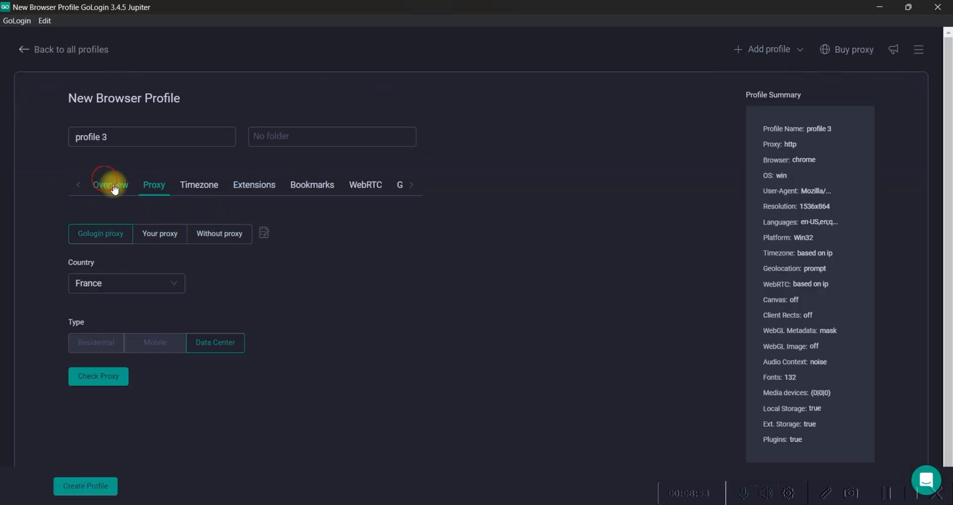
{"action": "left_click", "coordinate": [114, 185]}
{"action": "left_click", "coordinate": [106, 255]}
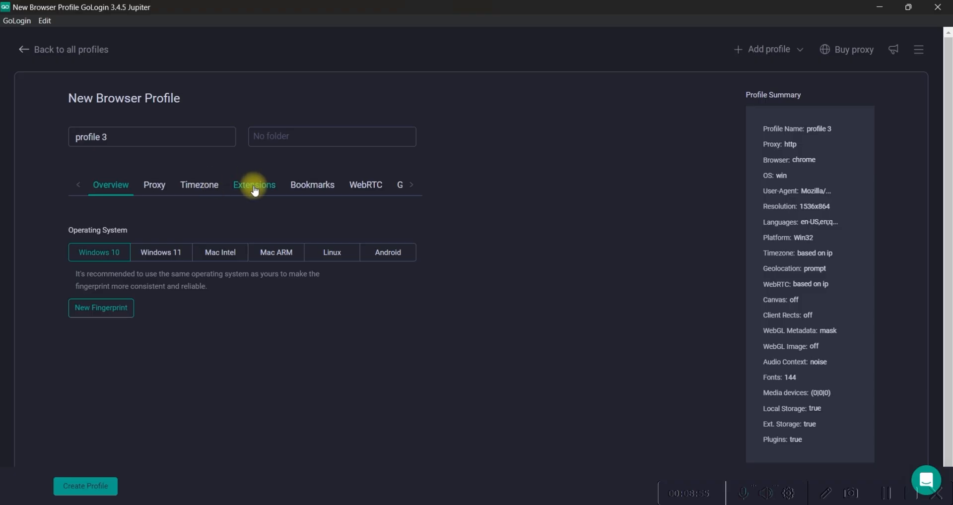
{"action": "left_click", "coordinate": [208, 186]}
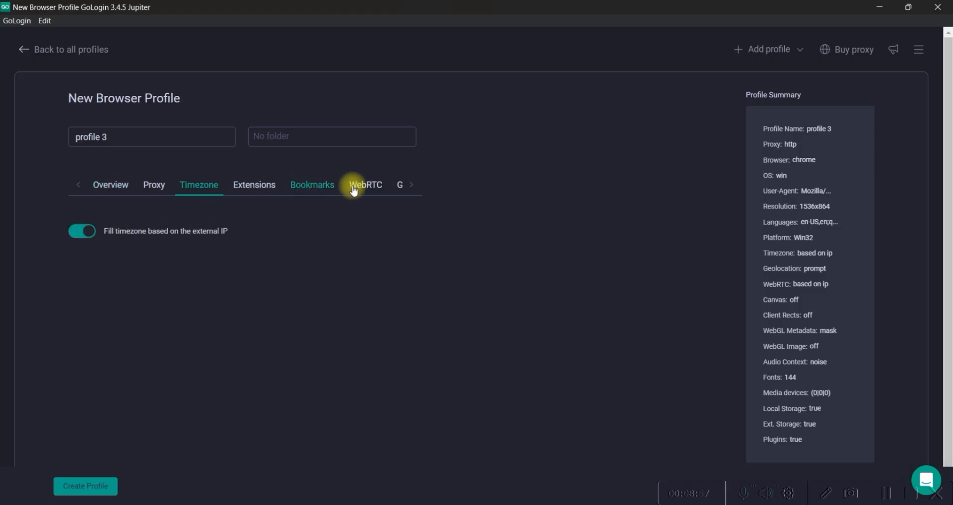
Set the profile's CPU threads to 10 and RAM to 6 in the advanced settings.
{"action": "left_click", "coordinate": [411, 185]}
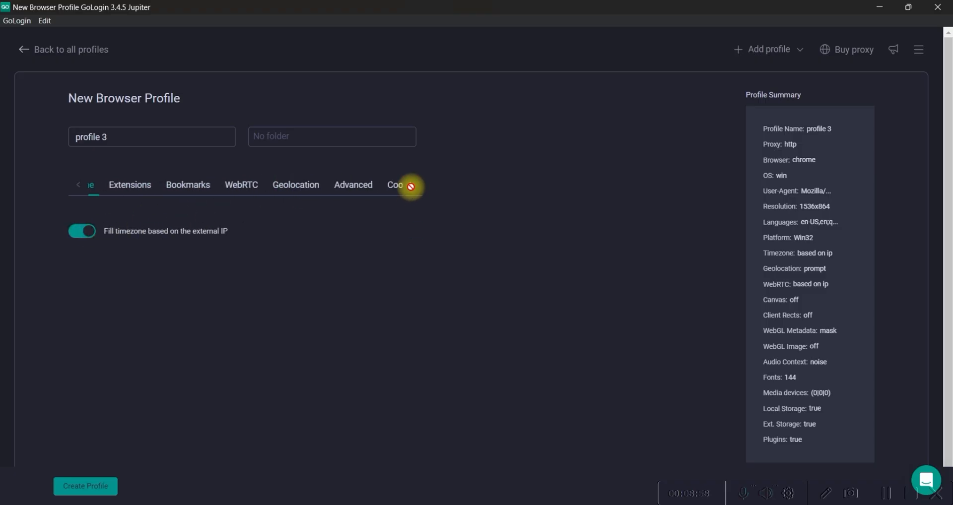
{"action": "left_click", "coordinate": [344, 186]}
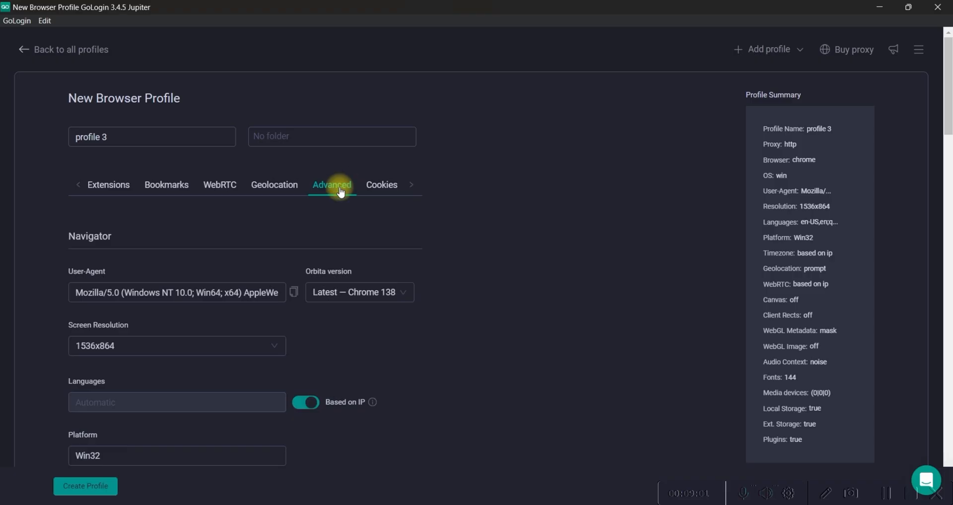
{"action": "scroll", "coordinate": [327, 323], "scroll_direction": "down", "scroll_amount": 5}
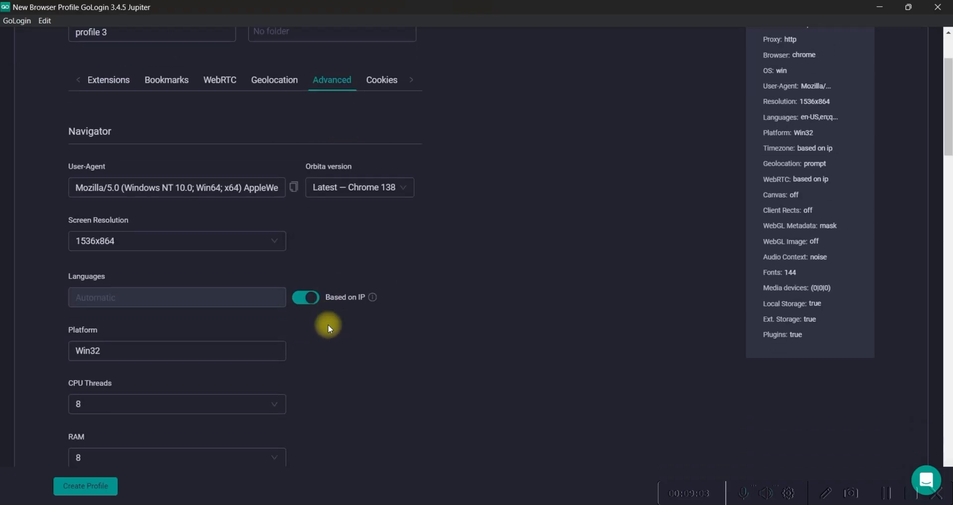
{"action": "left_click", "coordinate": [128, 261]}
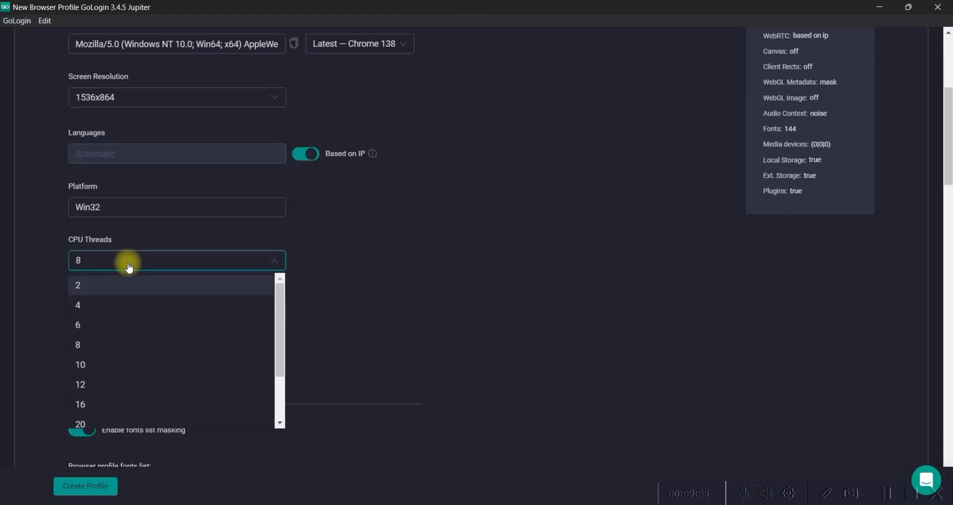
{"action": "left_click", "coordinate": [100, 369]}
{"action": "left_click", "coordinate": [95, 314]}
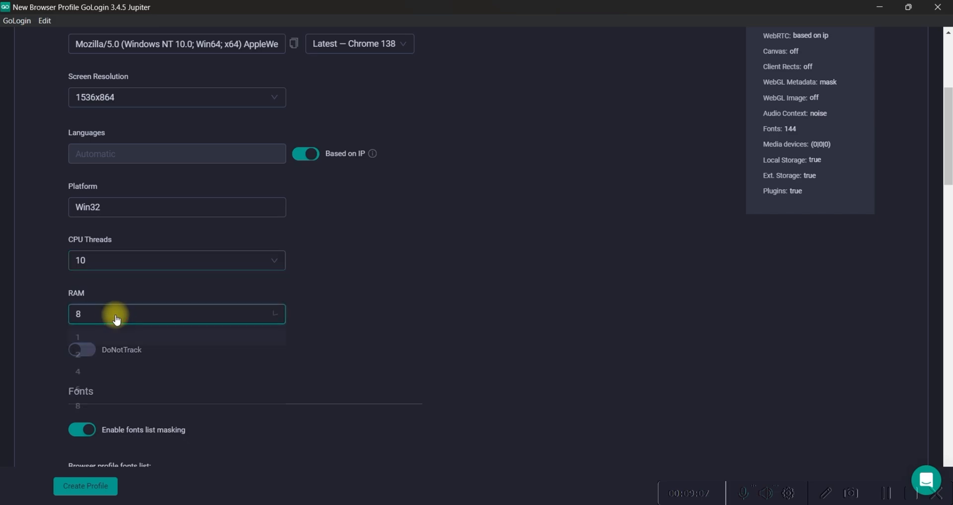
{"action": "left_click", "coordinate": [95, 398]}
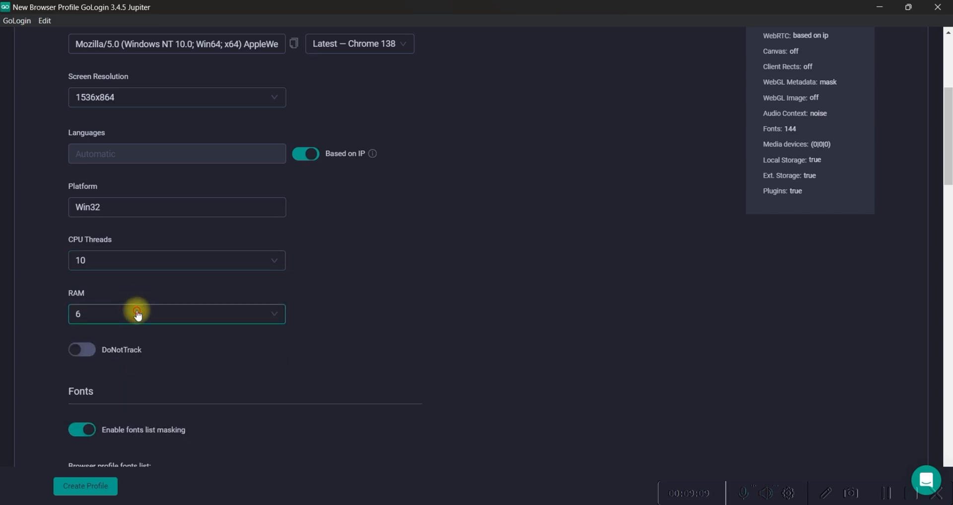
{"action": "left_click", "coordinate": [140, 314]}
{"action": "scroll", "coordinate": [374, 258], "scroll_direction": "down", "scroll_amount": 1}
{"action": "scroll", "coordinate": [374, 258], "scroll_direction": "down", "scroll_amount": 2}
{"action": "scroll", "coordinate": [411, 224], "scroll_direction": "up", "scroll_amount": 7}
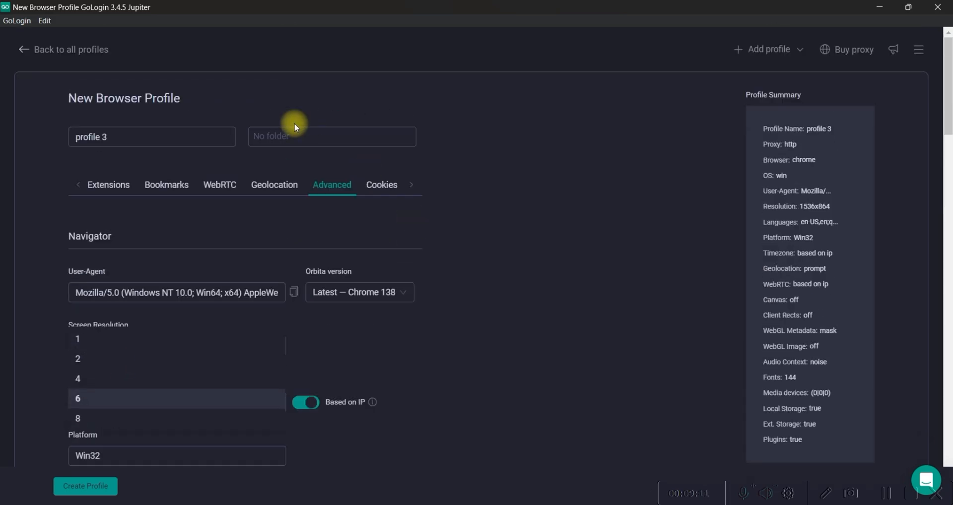
Return to the profile's proxy settings and choose to use your own proxy with manually added details.
{"action": "left_click", "coordinate": [112, 191]}
{"action": "left_click", "coordinate": [82, 186]}
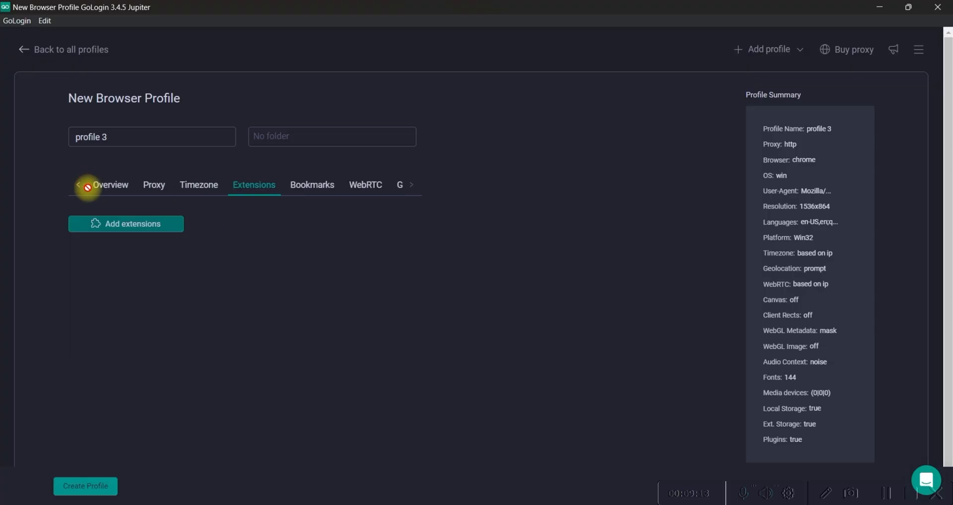
{"action": "left_click", "coordinate": [155, 186]}
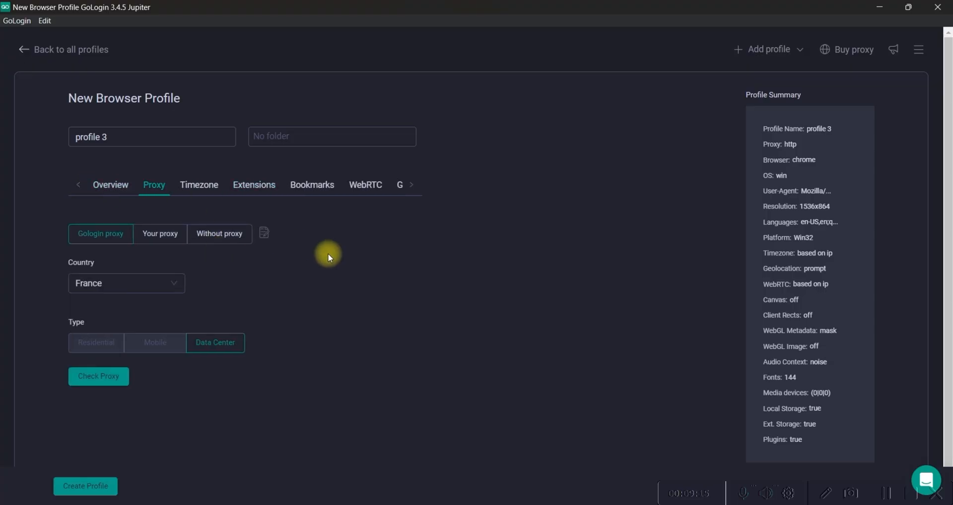
{"action": "scroll", "coordinate": [326, 253], "scroll_direction": "down", "scroll_amount": 1}
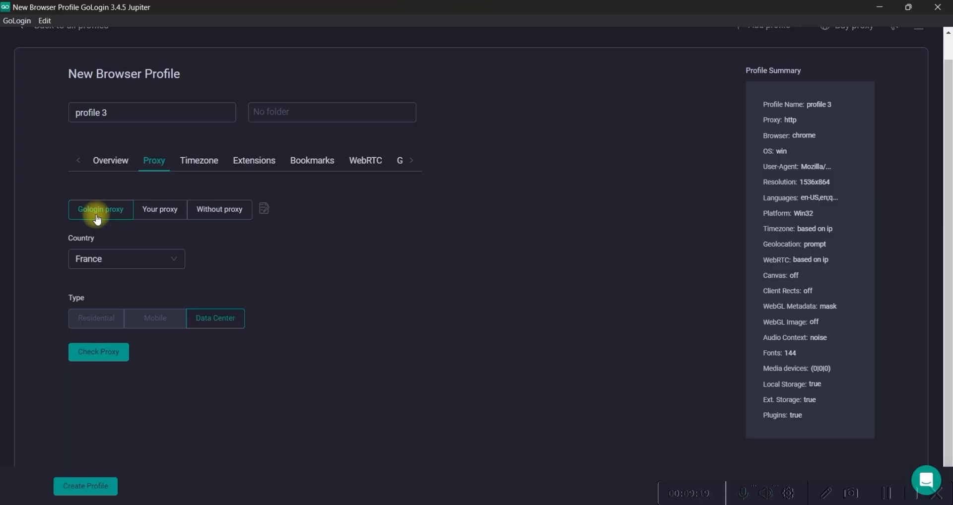
{"action": "left_click", "coordinate": [163, 209]}
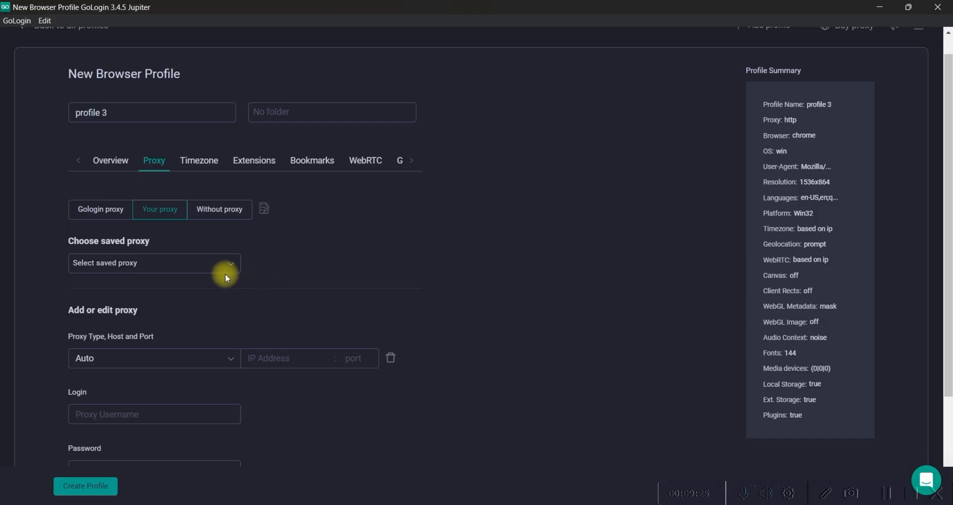
{"action": "left_click", "coordinate": [276, 356]}
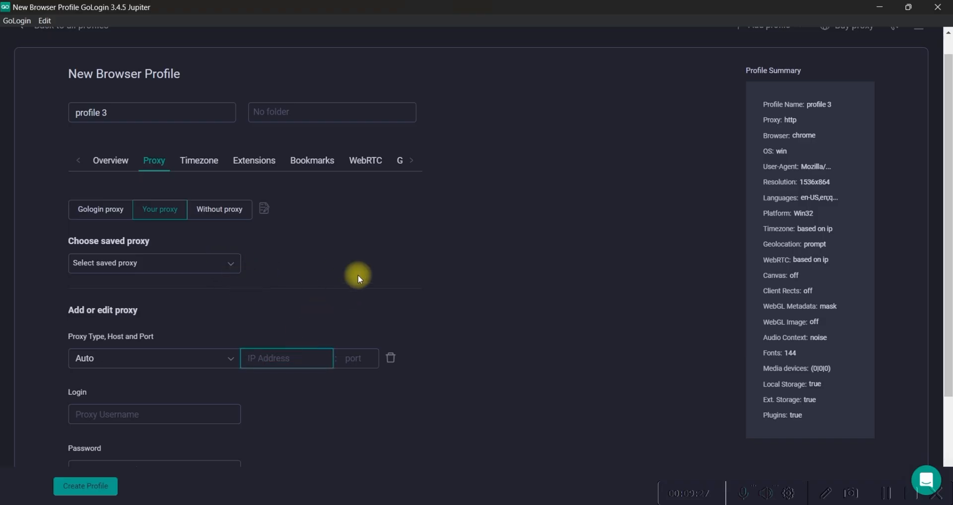
{"action": "scroll", "coordinate": [365, 275], "scroll_direction": "down", "scroll_amount": 3}
Switch to Chrome, log in to Geonix with the account password and open the US Texas Dallas proxy list from the resident orders.
{"action": "left_click", "coordinate": [459, 504]}
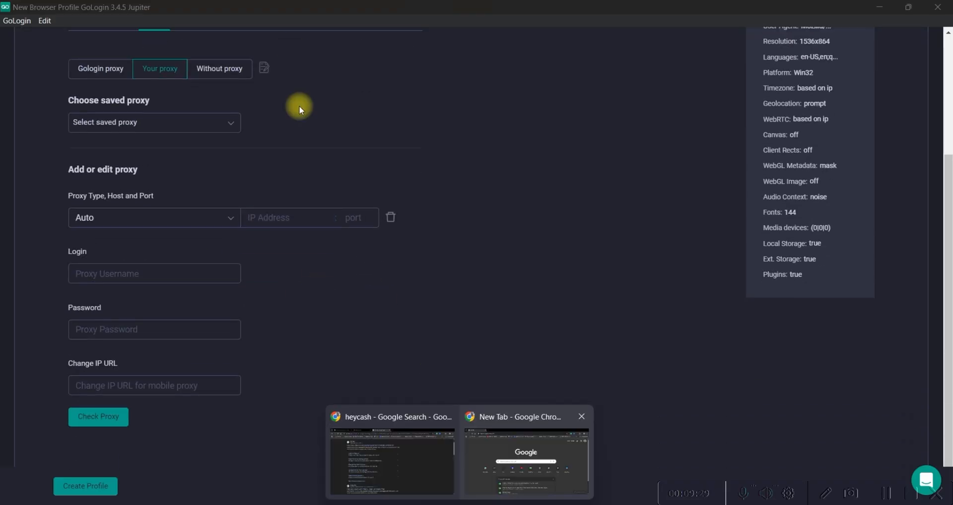
{"action": "left_click", "coordinate": [419, 448]}
{"action": "left_click", "coordinate": [191, 11]}
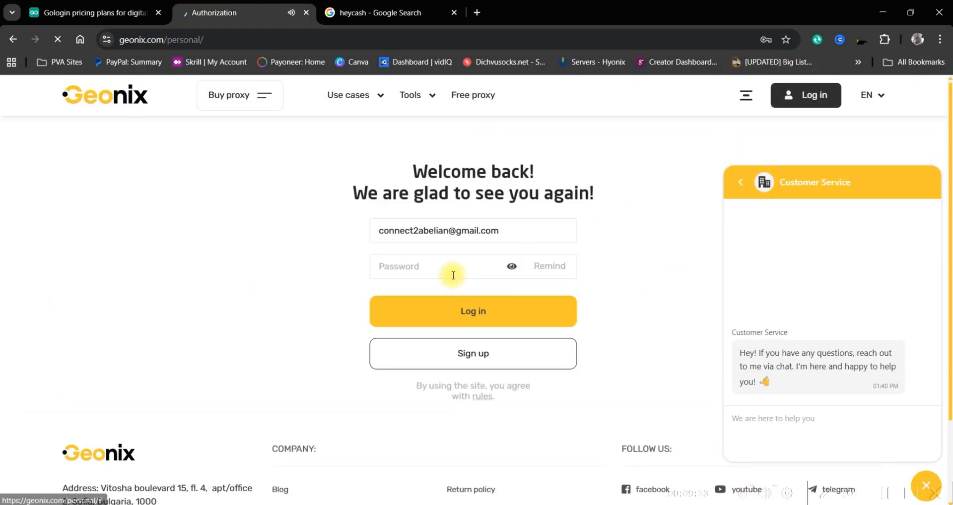
{"action": "left_click", "coordinate": [451, 270]}
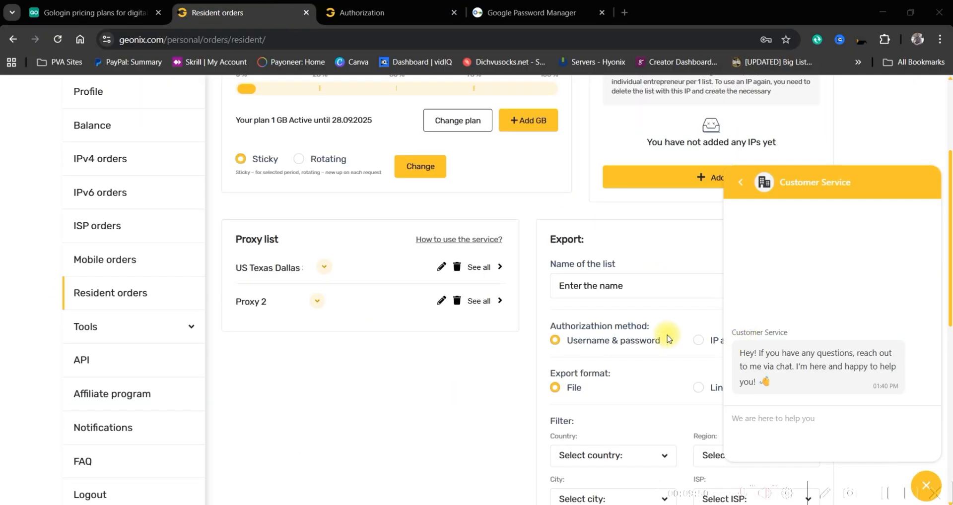
{"action": "left_click", "coordinate": [499, 271]}
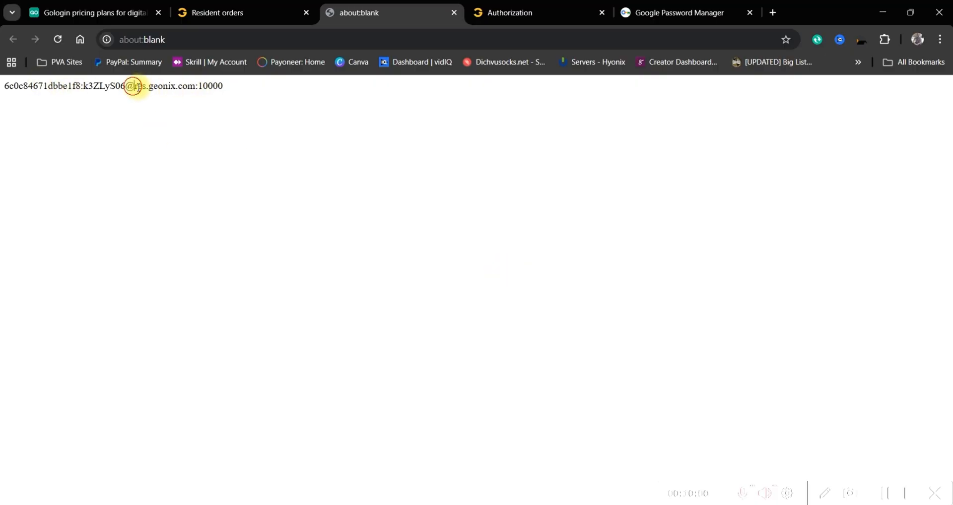
Copy the proxy's host and port into the GoLogin profile, setting the address to res.geonix.com and the port to 10000.
{"action": "left_click_drag", "start_coordinate": [135, 85], "coordinate": [221, 91]}
{"action": "right_click", "coordinate": [222, 92]}
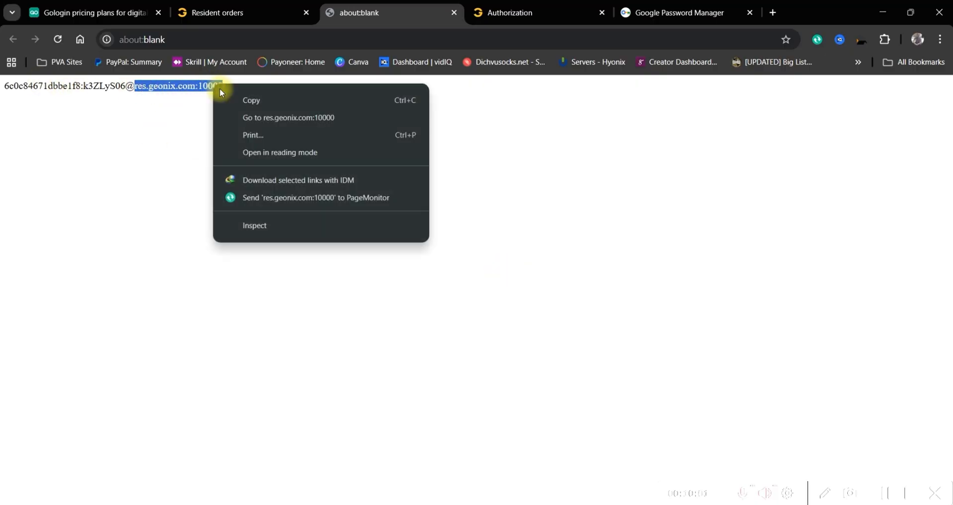
{"action": "left_click", "coordinate": [251, 101]}
{"action": "left_click", "coordinate": [565, 504]}
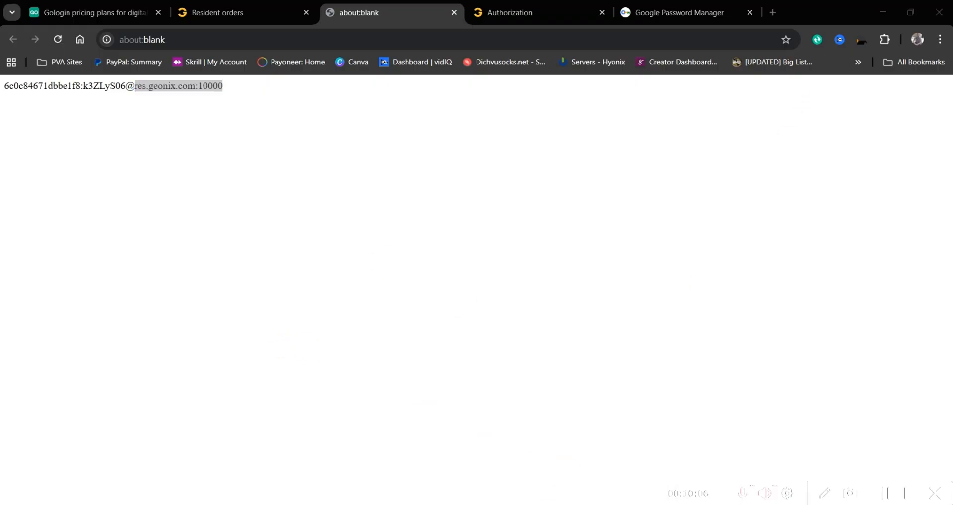
{"action": "left_click", "coordinate": [565, 504]}
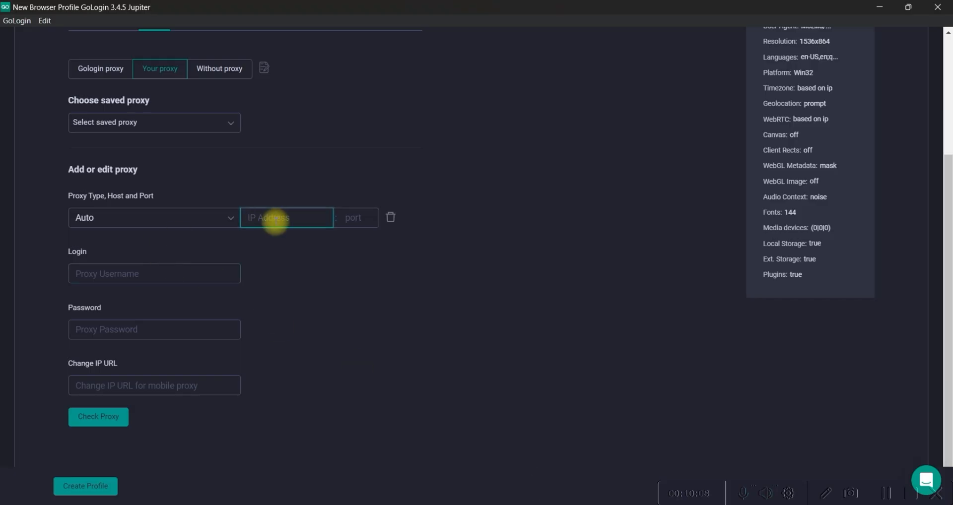
{"action": "key", "text": "ctrl+v"}
{"action": "left_click", "coordinate": [362, 218]}
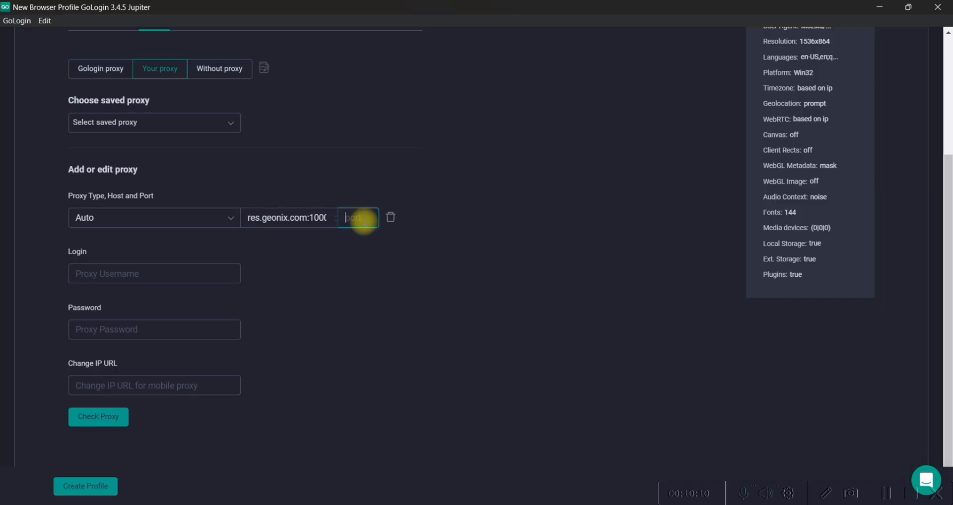
{"action": "type", "text": "10000"}
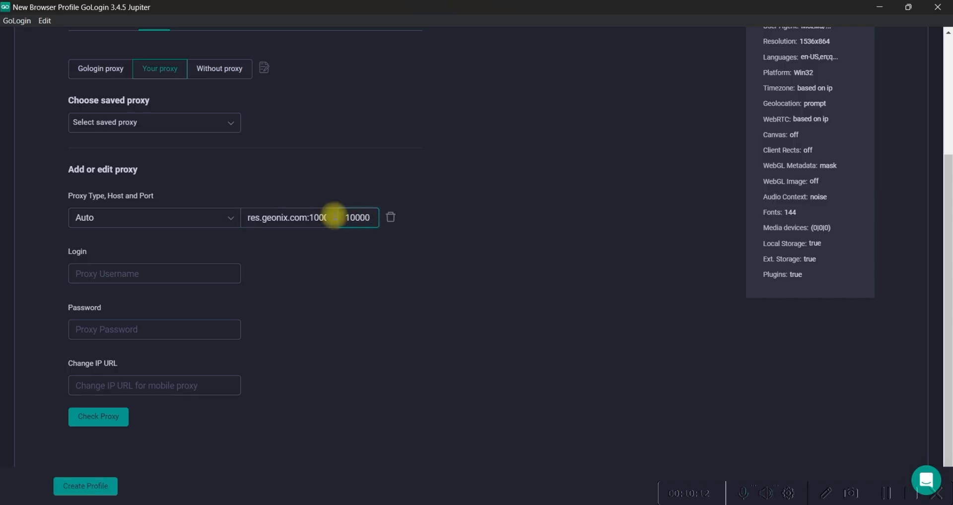
{"action": "left_click", "coordinate": [325, 217]}
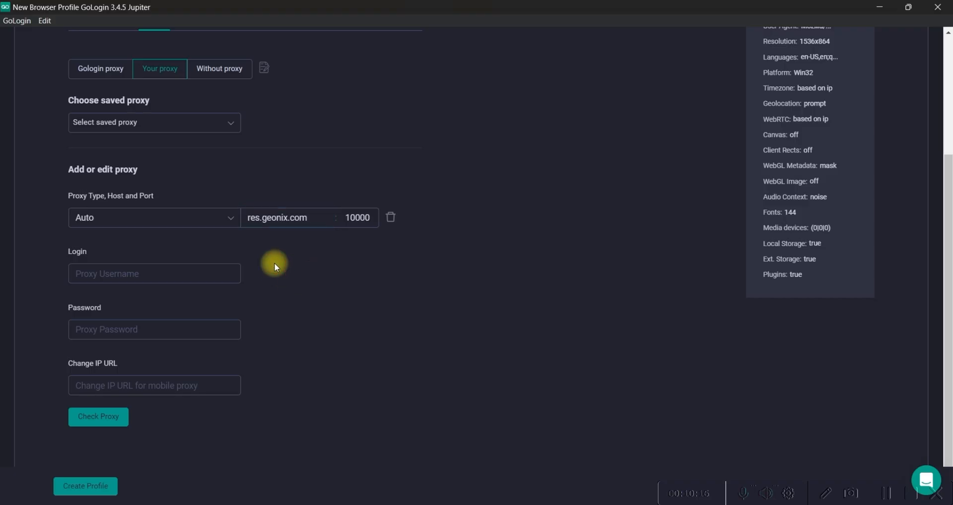
Copy the proxy username from the Geonix proxy line in Chrome into the GoLogin profile's proxy login.
{"action": "left_click", "coordinate": [142, 280]}
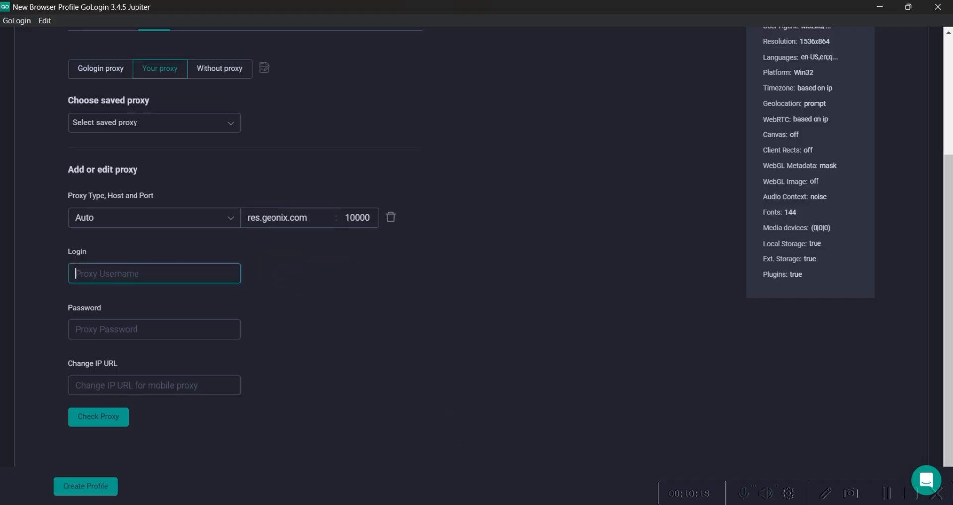
{"action": "left_click", "coordinate": [459, 504]}
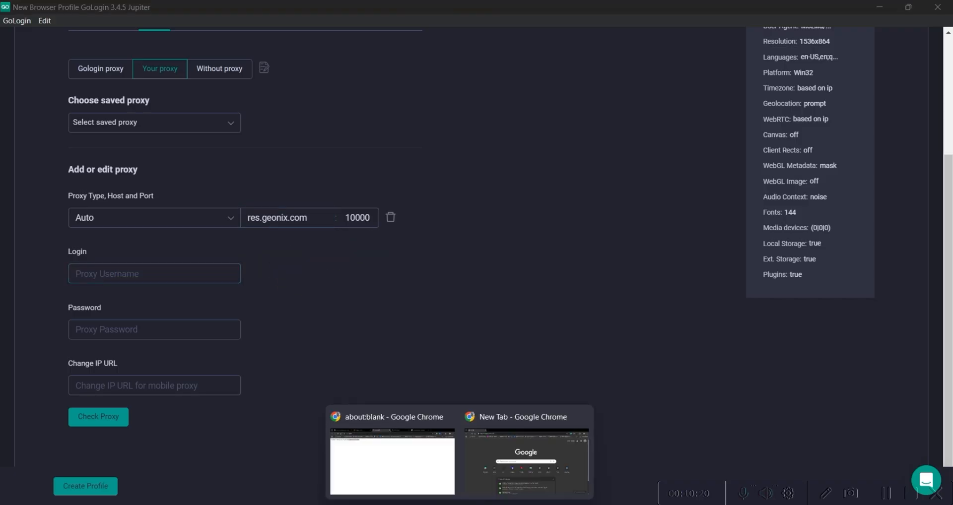
{"action": "left_click", "coordinate": [428, 453]}
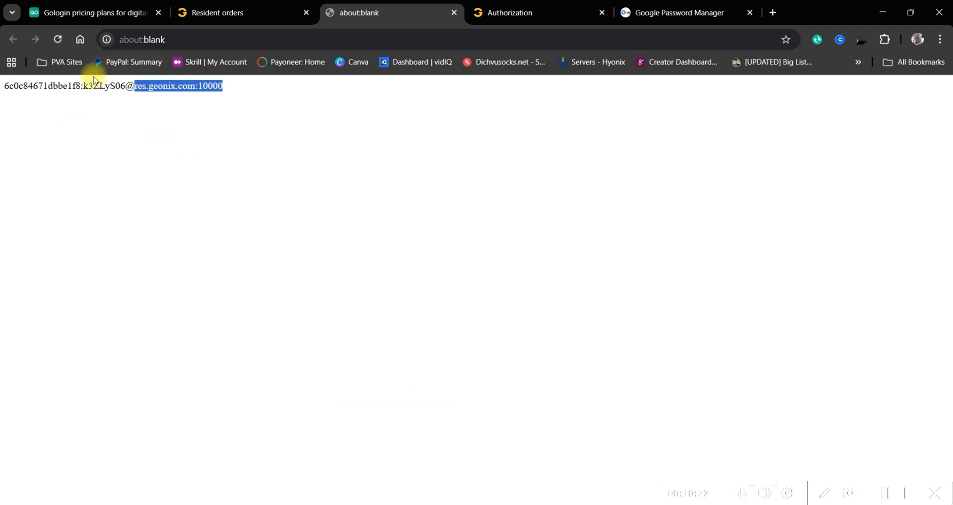
{"action": "double_click", "coordinate": [26, 85]}
{"action": "right_click", "coordinate": [26, 86]}
{"action": "left_click", "coordinate": [84, 99]}
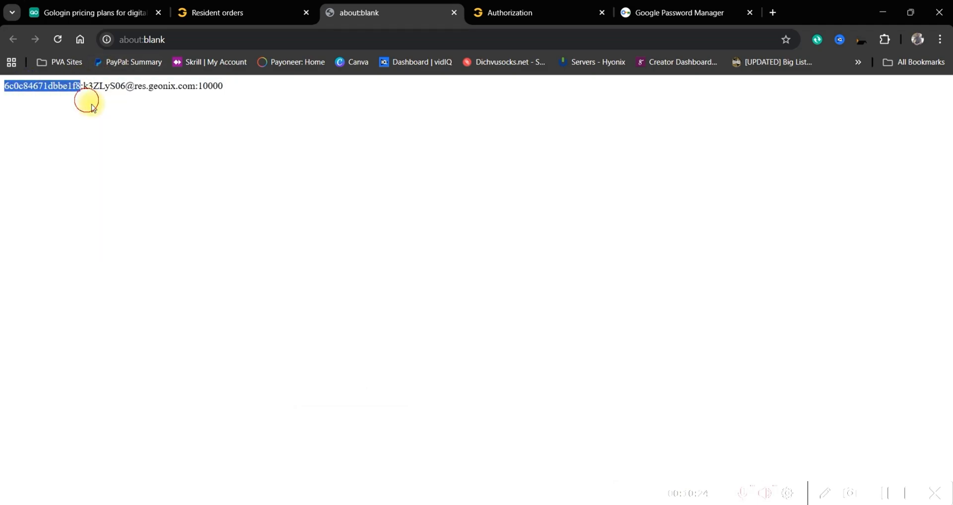
{"action": "mouse_move", "coordinate": [573, 489]}
{"action": "left_click", "coordinate": [570, 447]}
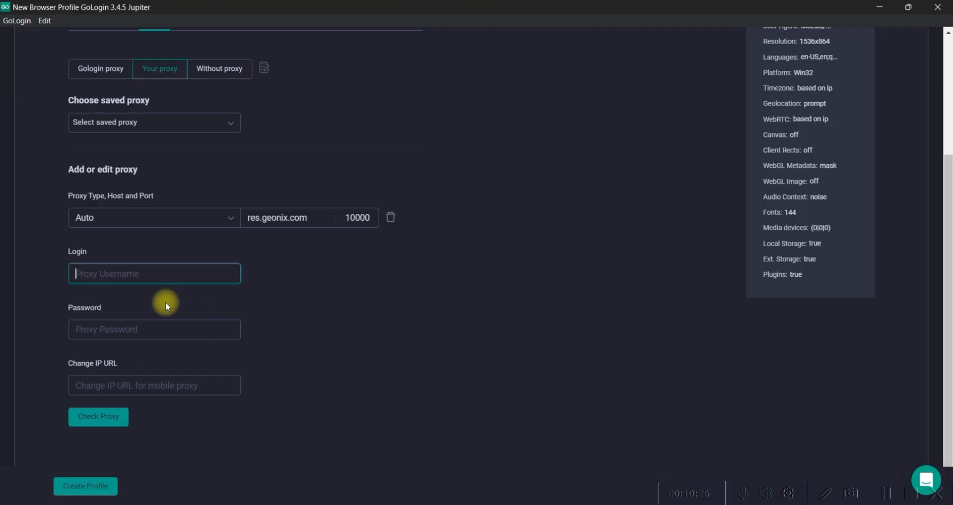
{"action": "key", "text": "ctrl+v"}
Copy the proxy password from the Geonix proxy line in Chrome into the GoLogin profile's proxy password.
{"action": "left_click", "coordinate": [161, 338]}
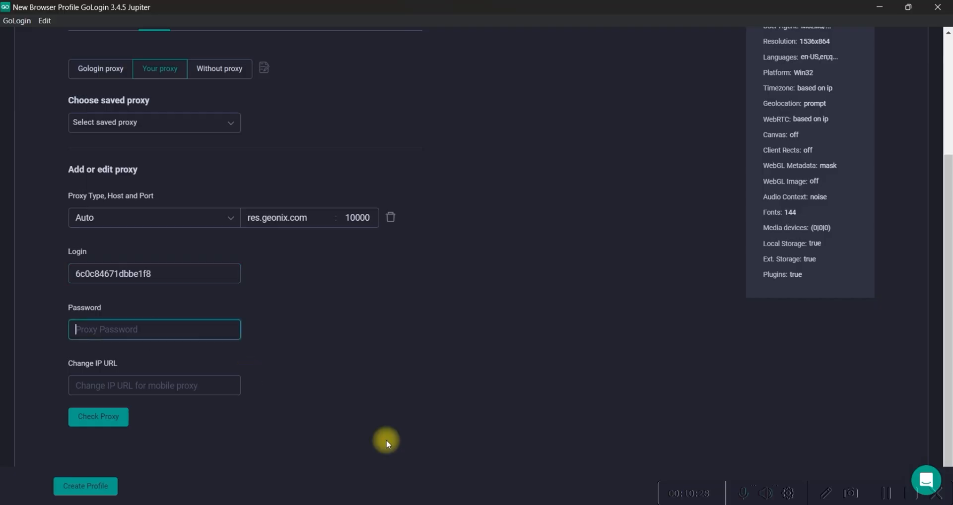
{"action": "mouse_move", "coordinate": [449, 439]}
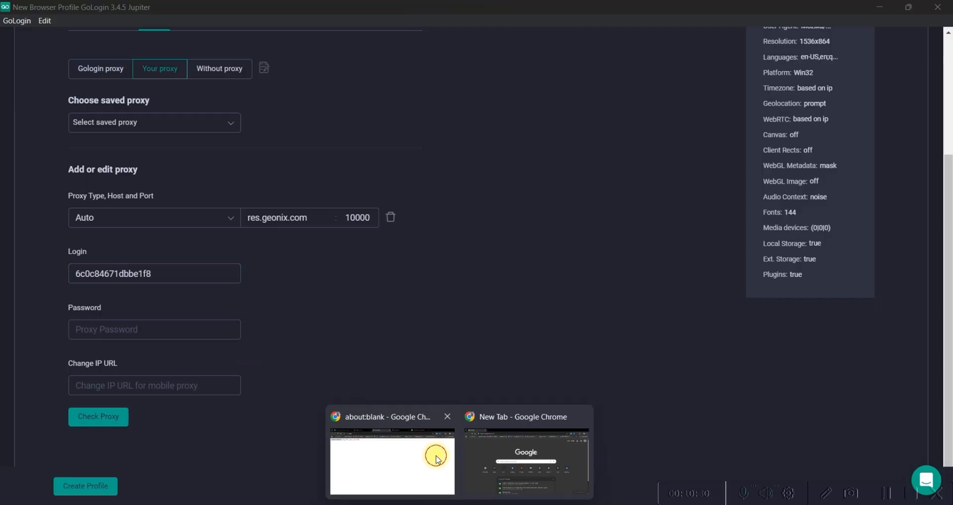
{"action": "left_click", "coordinate": [436, 453]}
{"action": "double_click", "coordinate": [101, 87]}
{"action": "right_click", "coordinate": [101, 89]}
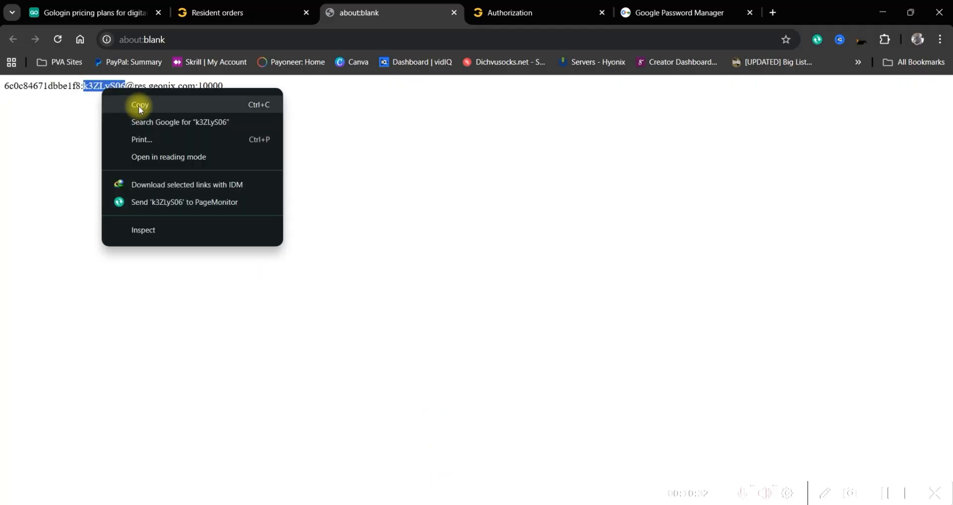
{"action": "left_click", "coordinate": [136, 103]}
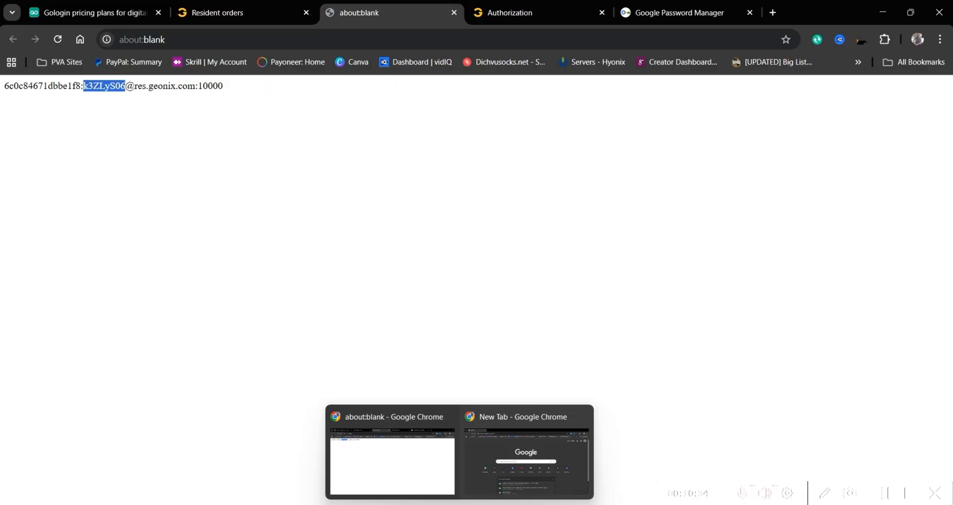
{"action": "left_click", "coordinate": [480, 504]}
{"action": "left_click", "coordinate": [185, 331]}
{"action": "key", "text": "ctrl+v"}
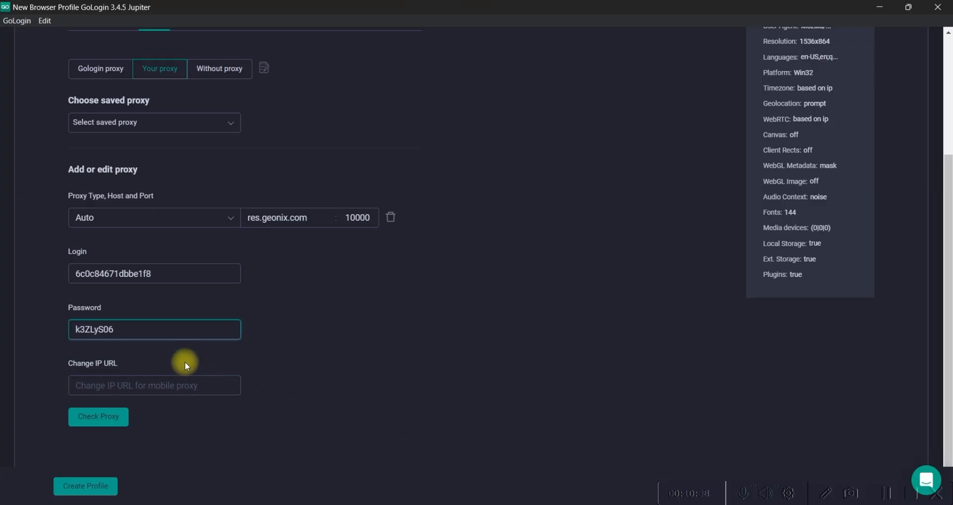
Check the Geonix proxy connection and create the Hey cash 3 profile.
{"action": "left_click", "coordinate": [112, 418]}
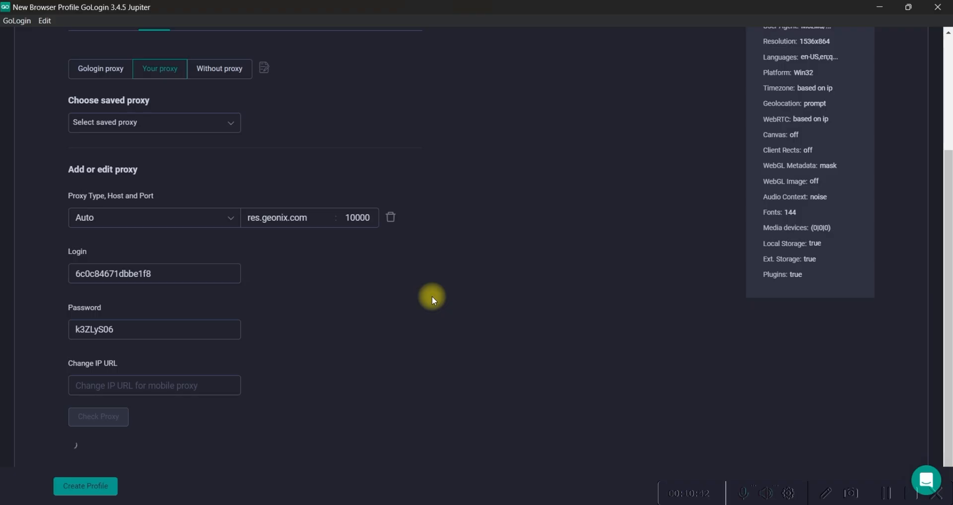
{"action": "scroll", "coordinate": [346, 311], "scroll_direction": "down", "scroll_amount": 3}
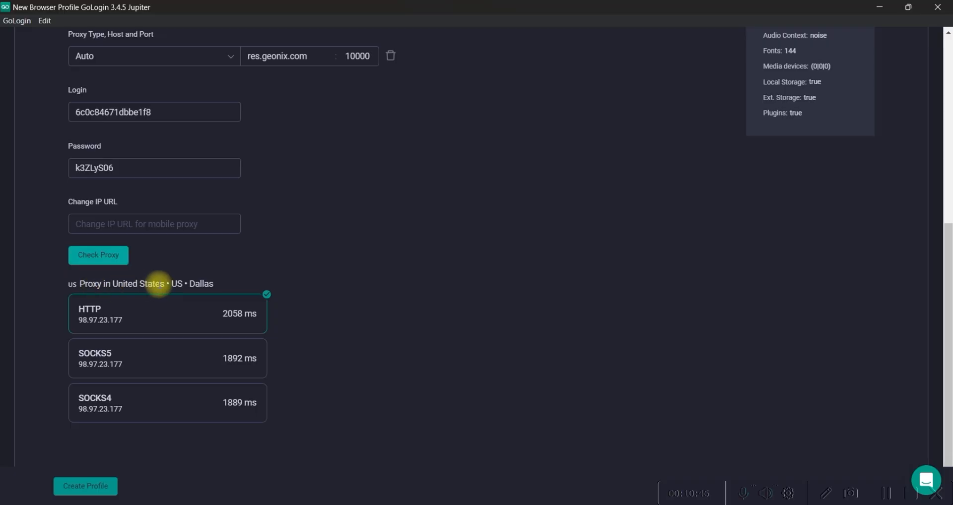
{"action": "left_click", "coordinate": [95, 485]}
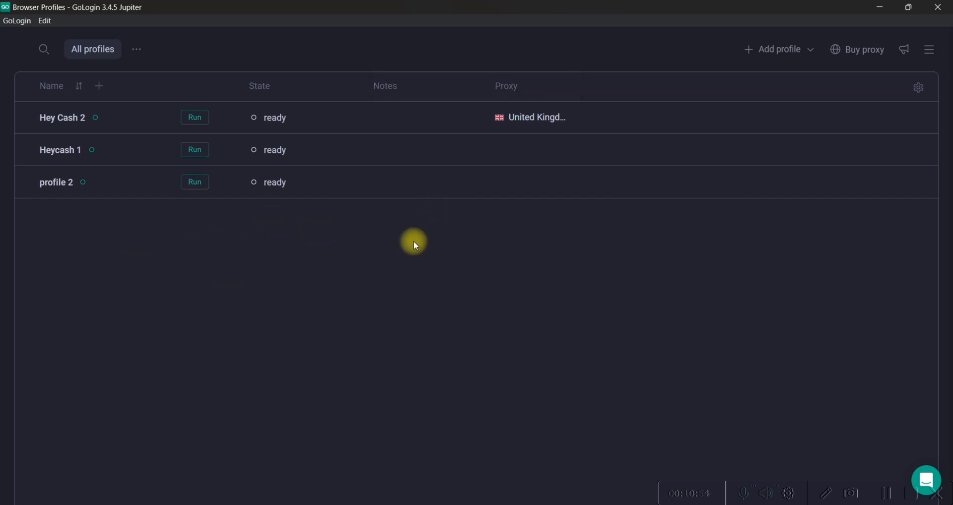
{"action": "mouse_move", "coordinate": [545, 119]}
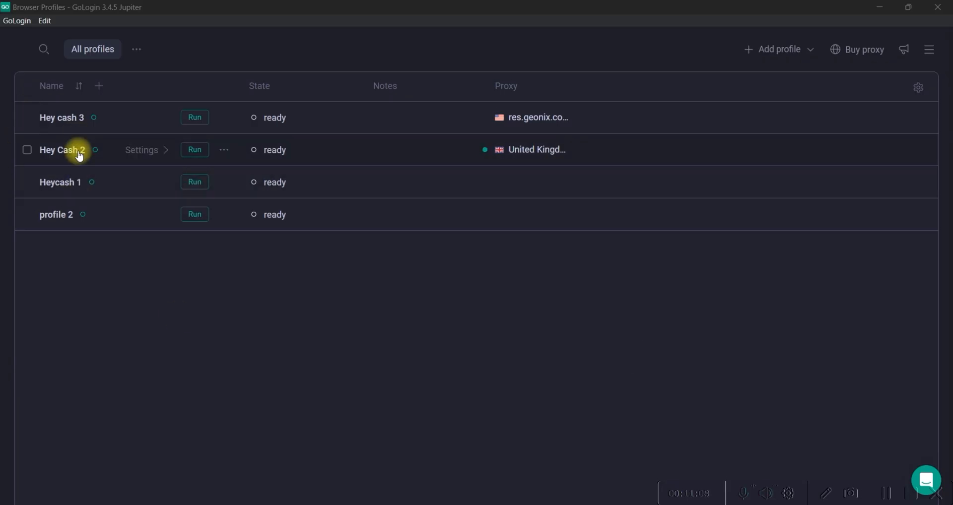
Run the Heycash 1 profile, maximize its browser window and load whoer.net.
{"action": "left_click", "coordinate": [201, 188]}
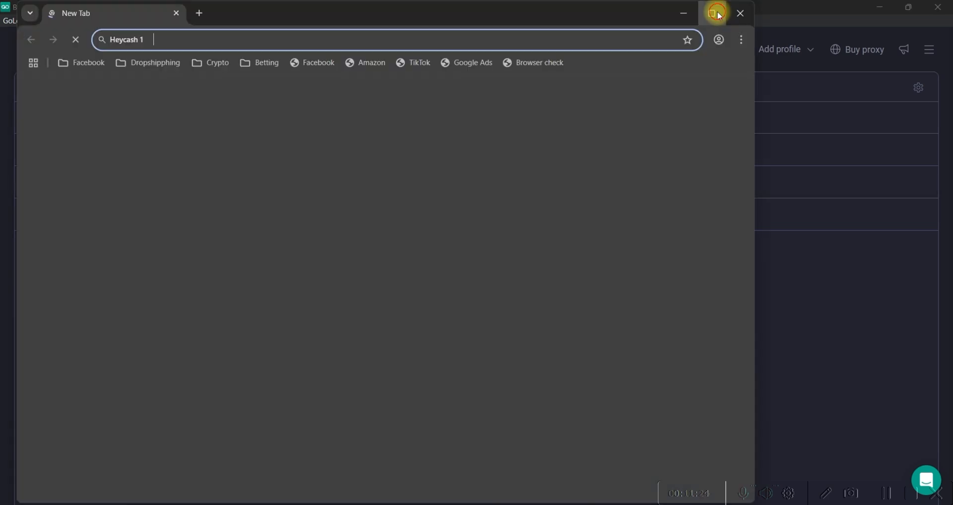
{"action": "left_click", "coordinate": [716, 14]}
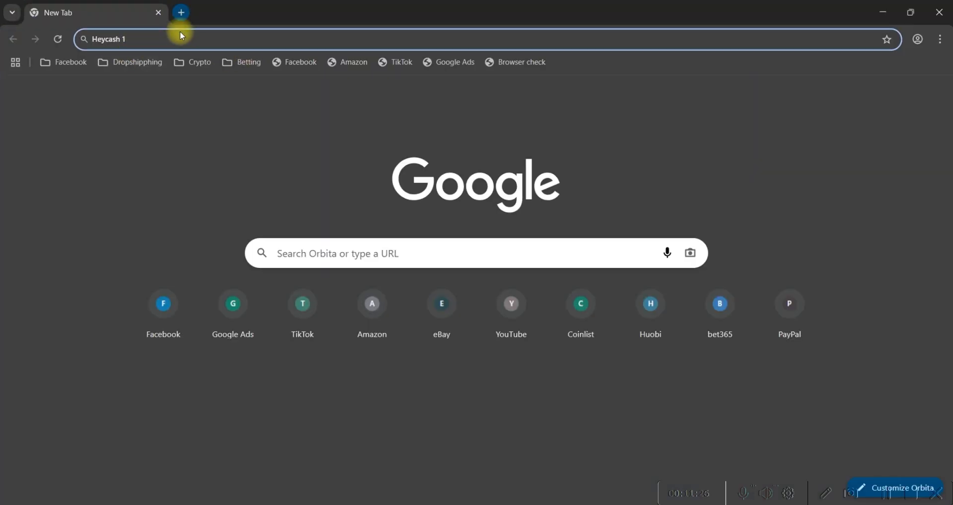
{"action": "type", "text": "who"}
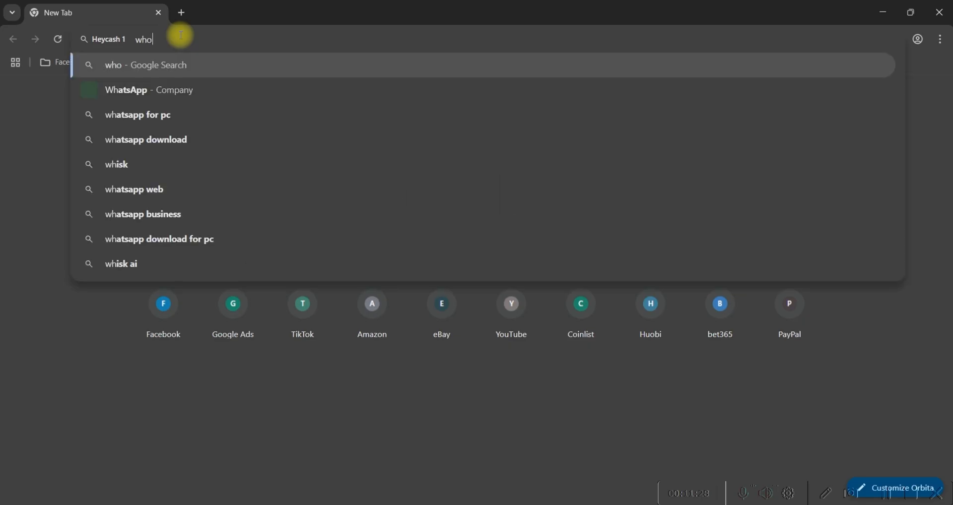
{"action": "type", "text": "er."}
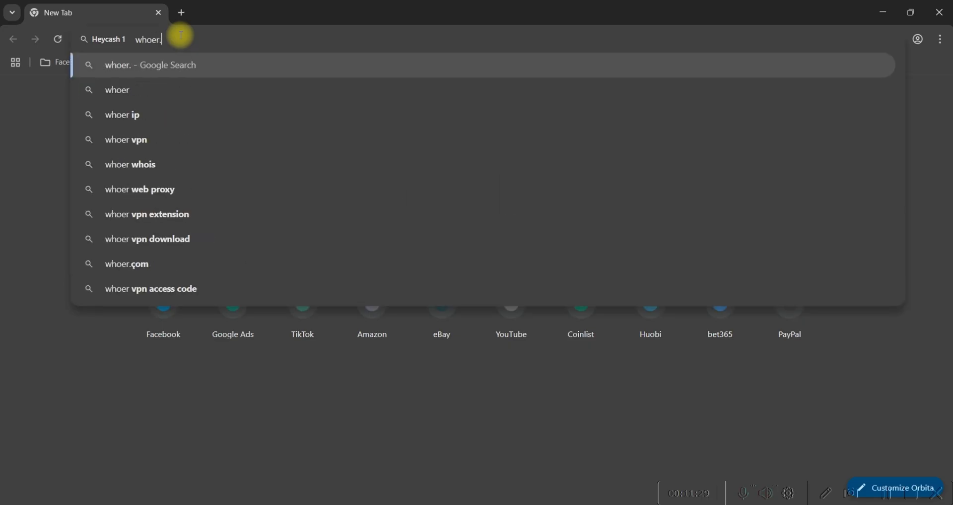
{"action": "type", "text": "net"}
{"action": "key", "text": "Return"}
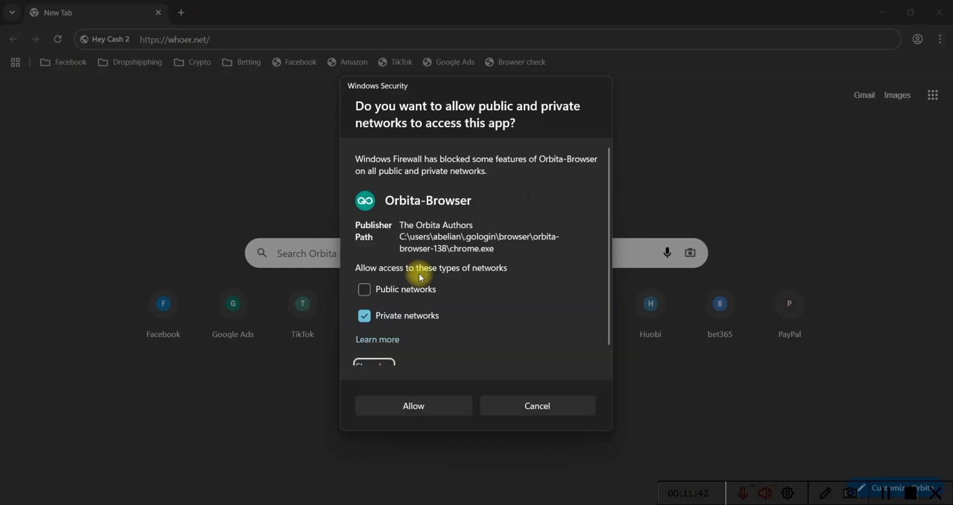
Allow Orbita-Browser through the firewall on private networks, then load whoer.net in the maximized Hey cash 3 browser.
{"action": "scroll", "coordinate": [420, 274], "scroll_direction": "down", "scroll_amount": 1}
{"action": "left_click", "coordinate": [442, 412]}
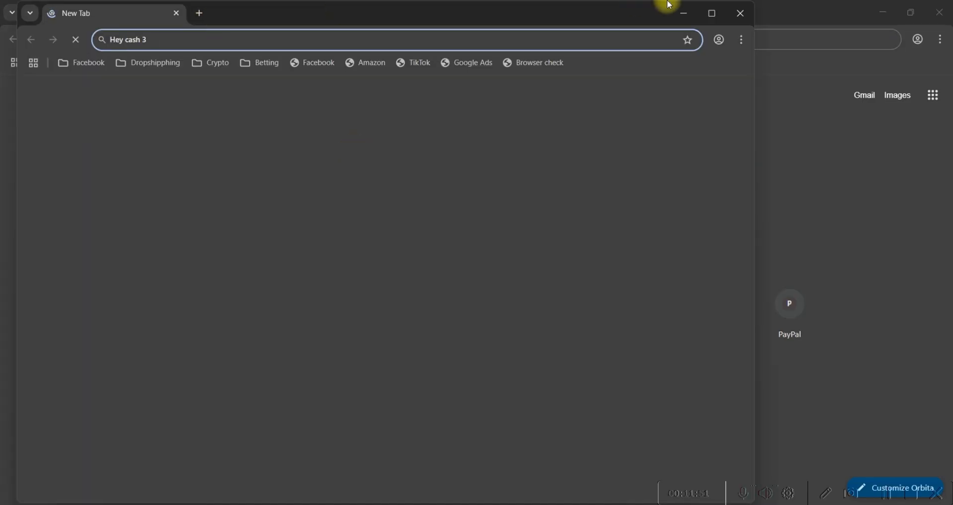
{"action": "left_click", "coordinate": [711, 14]}
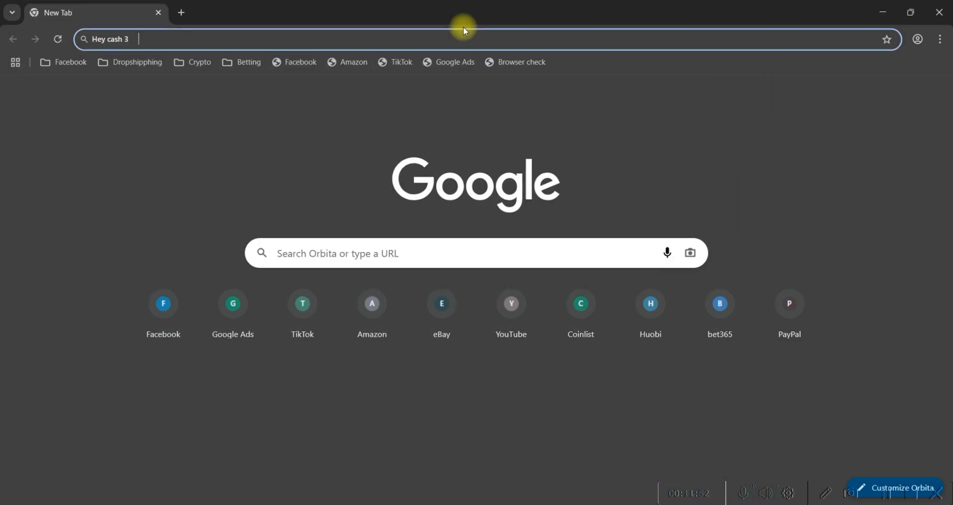
{"action": "key", "text": "ctrl+v"}
{"action": "key", "text": "Return"}
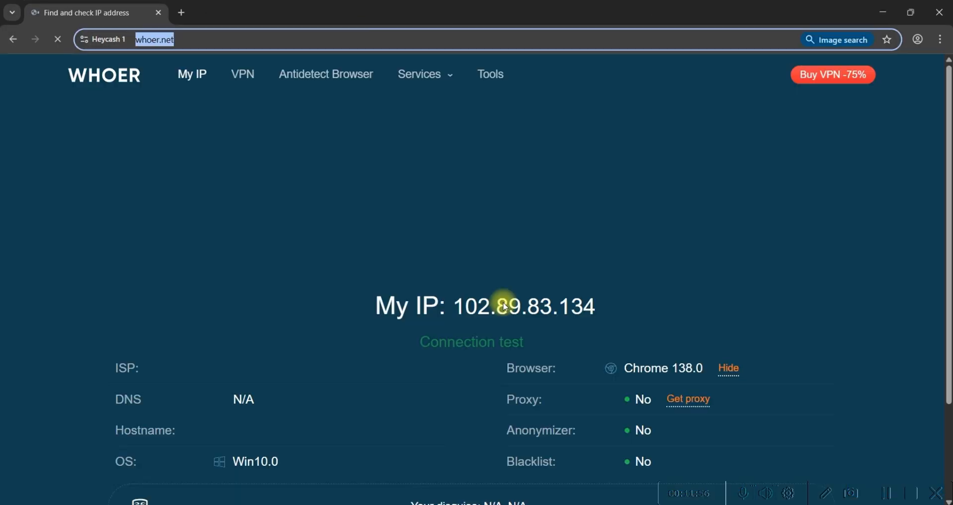
Examine the IP address, location, connection details and disguise rating on Whoer in the Heycash 1 browser.
{"action": "scroll", "coordinate": [510, 296], "scroll_direction": "down", "scroll_amount": 1}
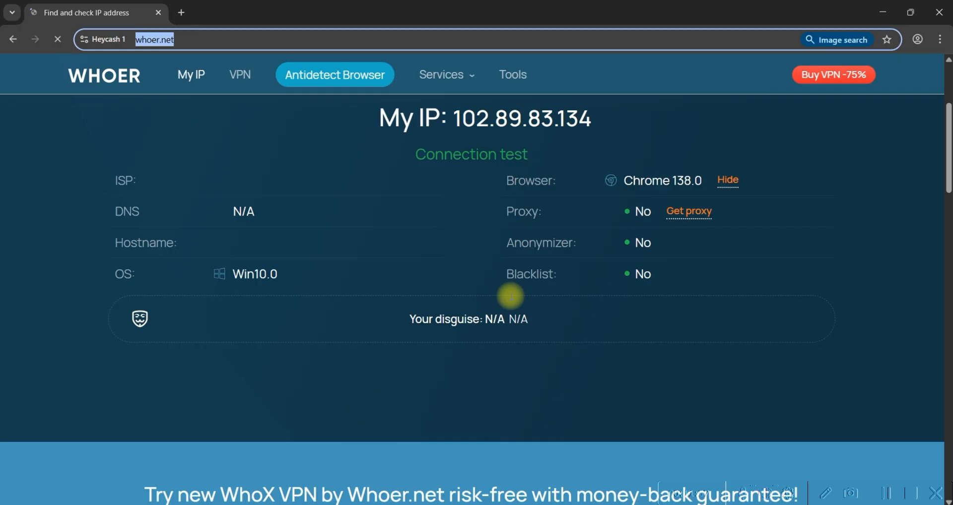
{"action": "scroll", "coordinate": [511, 296], "scroll_direction": "down", "scroll_amount": 2}
{"action": "scroll", "coordinate": [510, 296], "scroll_direction": "up", "scroll_amount": 3}
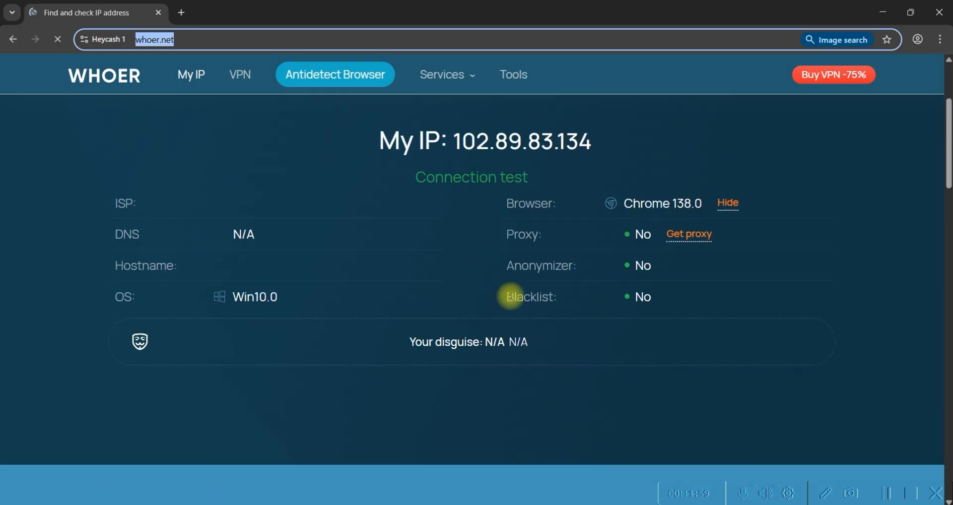
{"action": "scroll", "coordinate": [511, 297], "scroll_direction": "up", "scroll_amount": 2}
{"action": "left_click", "coordinate": [604, 480]}
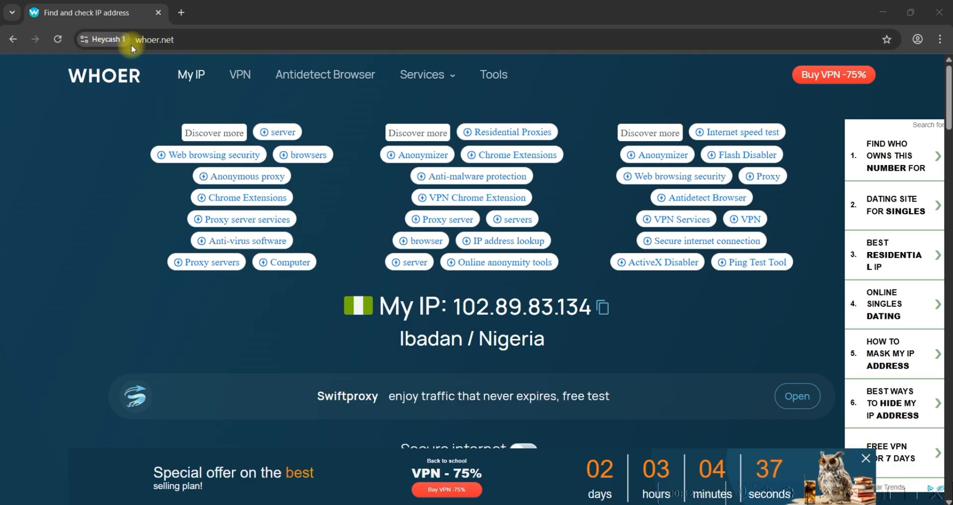
{"action": "scroll", "coordinate": [256, 132], "scroll_direction": "down", "scroll_amount": 3}
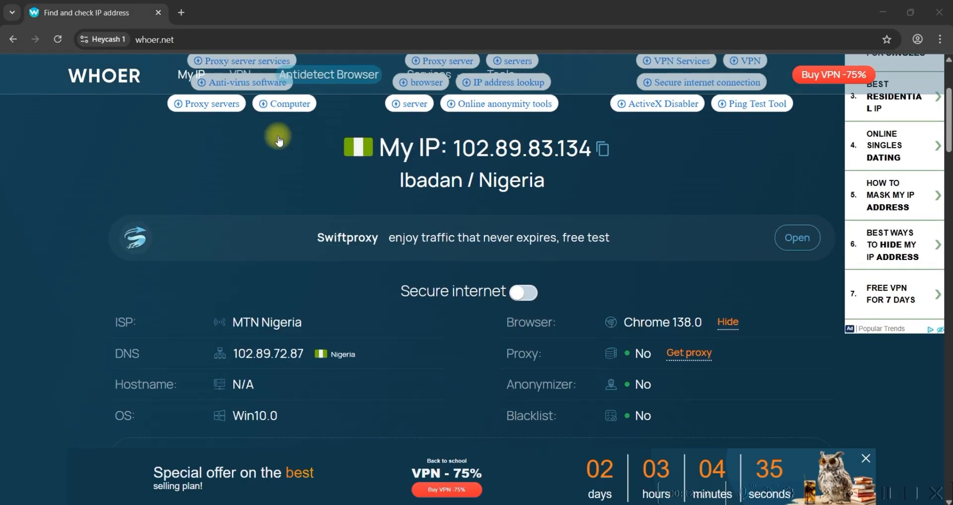
{"action": "scroll", "coordinate": [472, 149], "scroll_direction": "down", "scroll_amount": 1}
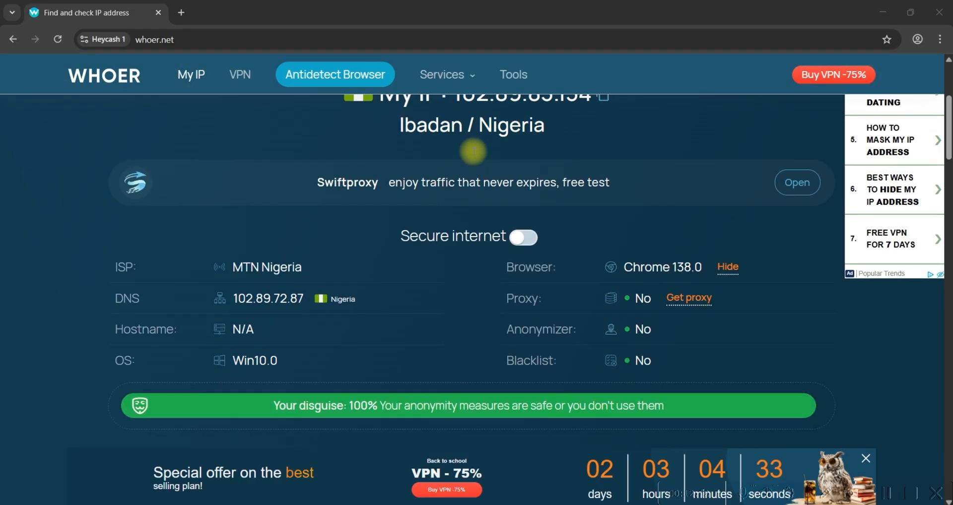
{"action": "scroll", "coordinate": [484, 203], "scroll_direction": "up", "scroll_amount": 3}
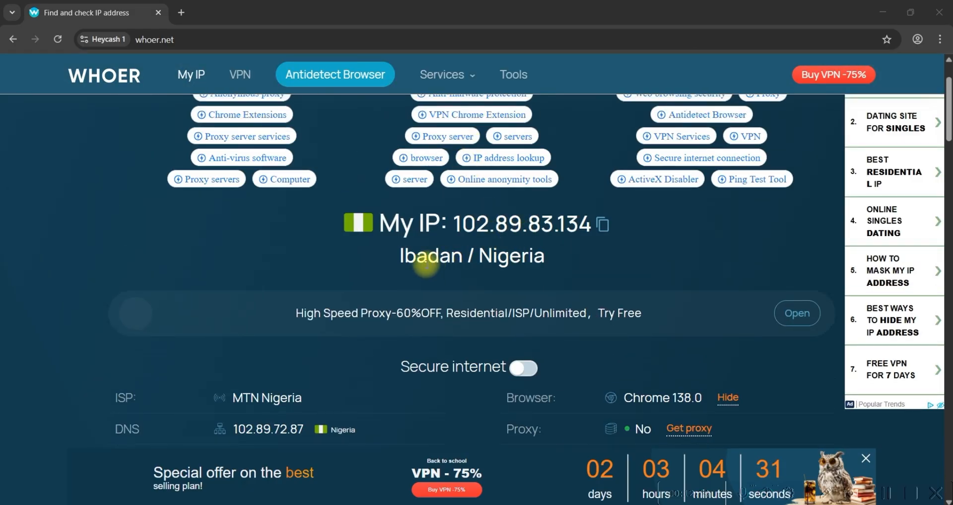
{"action": "scroll", "coordinate": [502, 256], "scroll_direction": "down", "scroll_amount": 5}
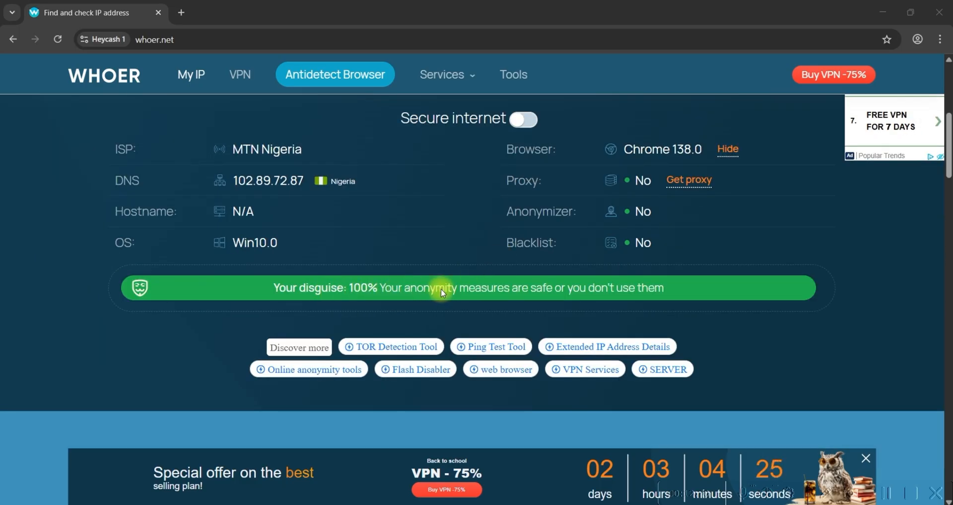
{"action": "scroll", "coordinate": [530, 288], "scroll_direction": "down", "scroll_amount": 2}
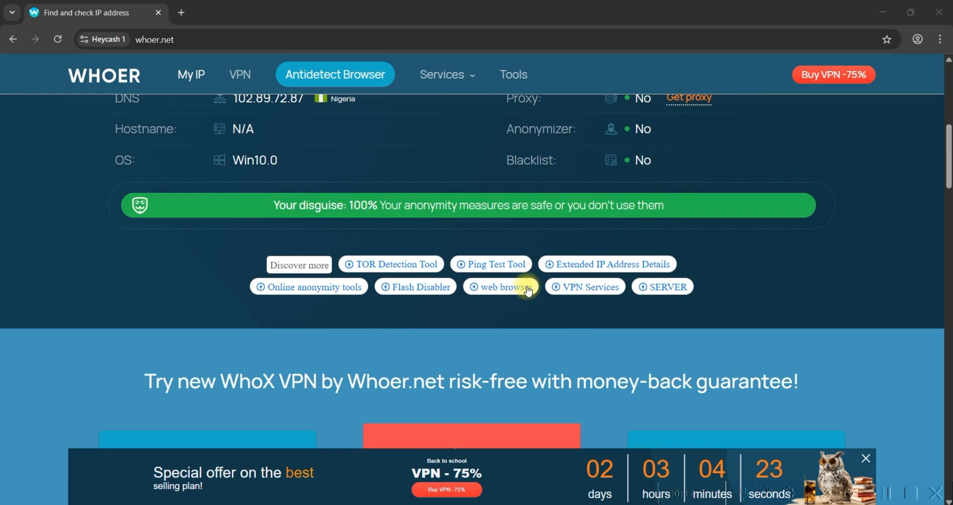
{"action": "scroll", "coordinate": [528, 290], "scroll_direction": "up", "scroll_amount": 10}
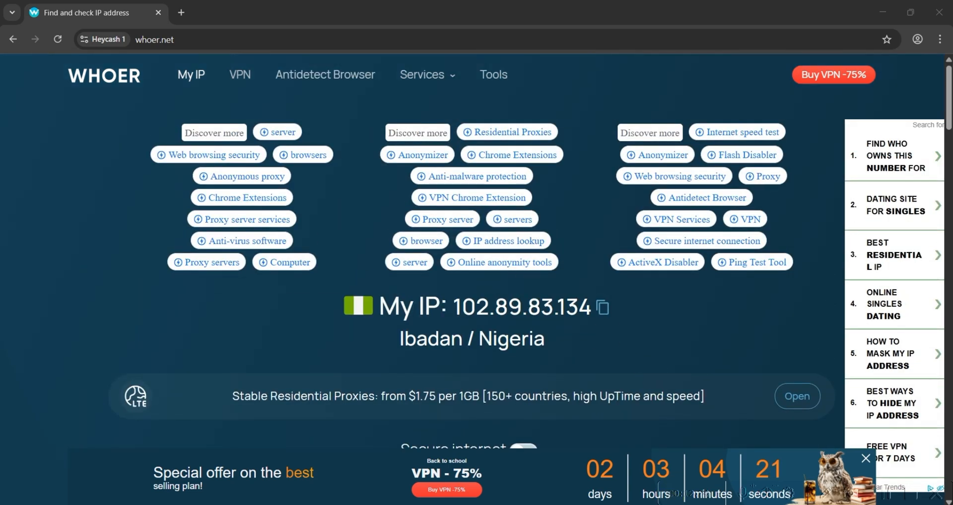
Compare the Whoer IP location and connection details in the Hey Cash 2 browser with the proxy assigned in the GoLogin profile list.
{"action": "key", "text": "alt+Tab"}
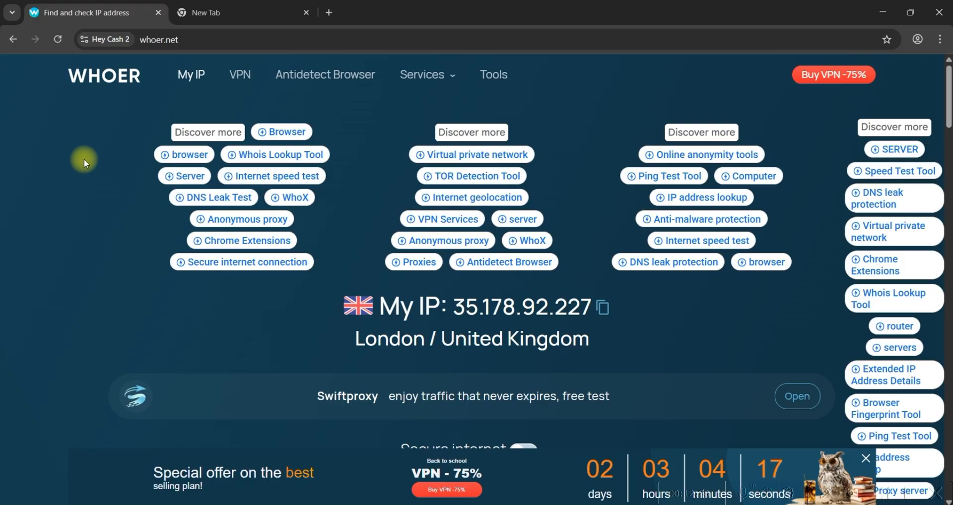
{"action": "scroll", "coordinate": [210, 175], "scroll_direction": "down", "scroll_amount": 1}
{"action": "scroll", "coordinate": [210, 175], "scroll_direction": "up", "scroll_amount": 1}
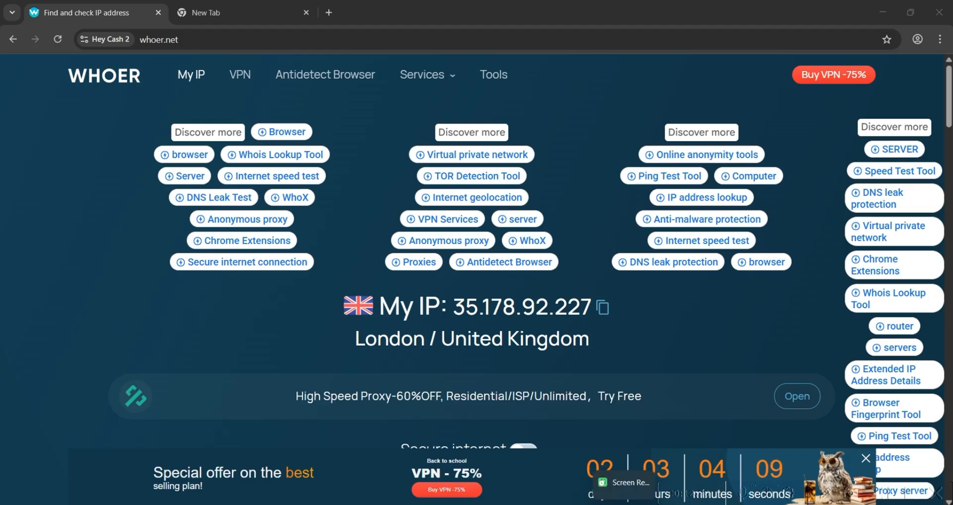
{"action": "left_click", "coordinate": [571, 500]}
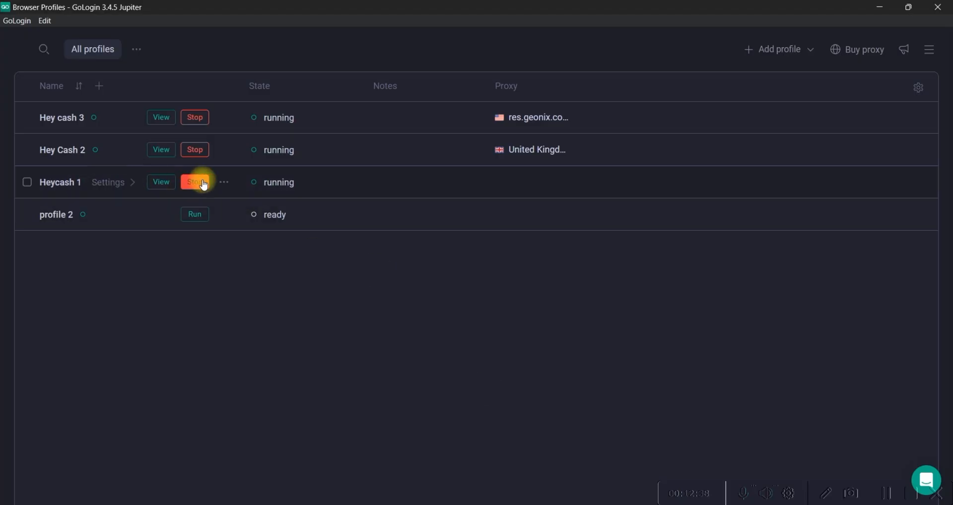
{"action": "left_click", "coordinate": [224, 182]}
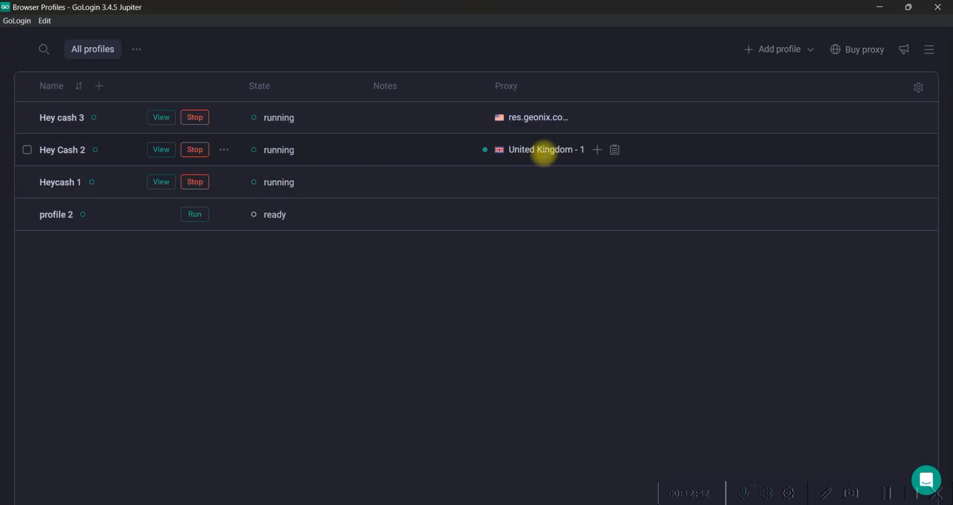
{"action": "key", "text": "alt+Tab"}
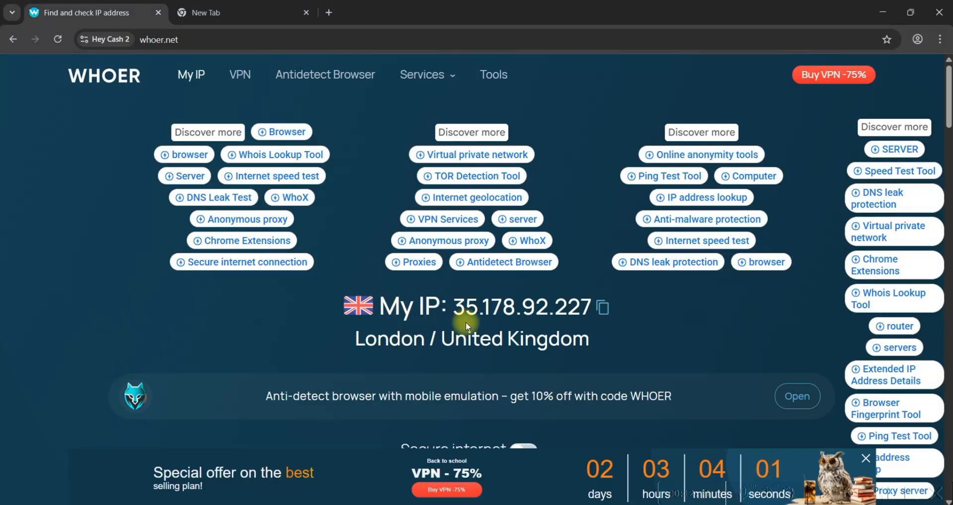
{"action": "scroll", "coordinate": [520, 327], "scroll_direction": "down", "scroll_amount": 3}
{"action": "scroll", "coordinate": [520, 326], "scroll_direction": "down", "scroll_amount": 3}
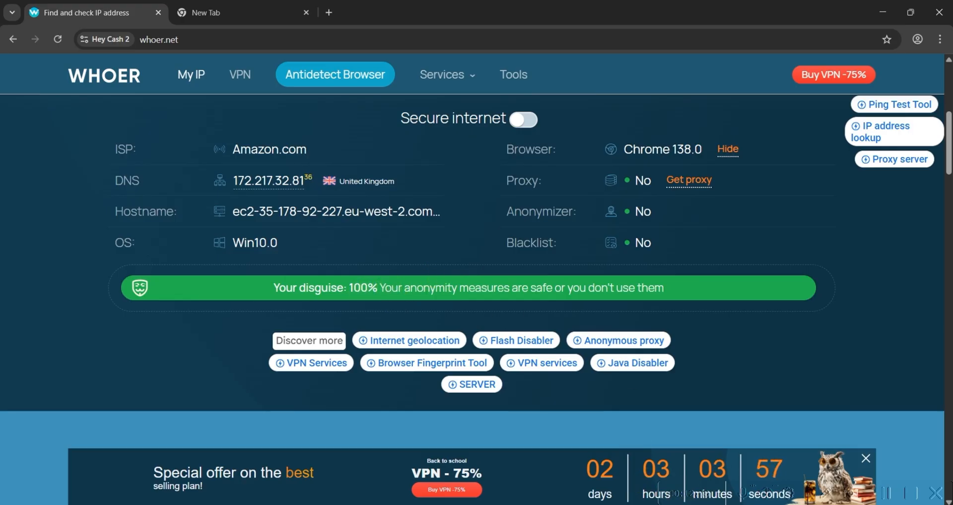
Switch to Chrome and view the US Texas Dallas proxy list in the Geonix resident orders.
{"action": "mouse_move", "coordinate": [705, 504]}
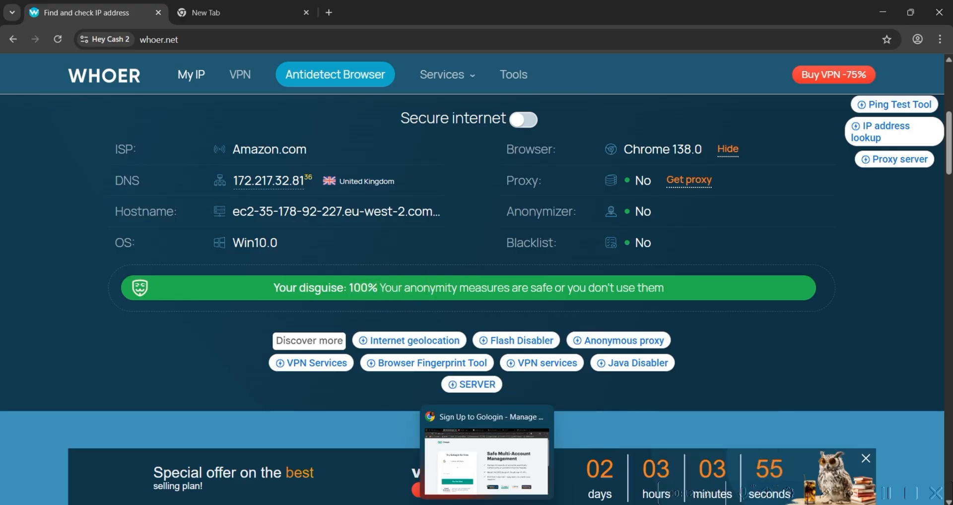
{"action": "mouse_move", "coordinate": [459, 504]}
{"action": "left_click", "coordinate": [528, 473]}
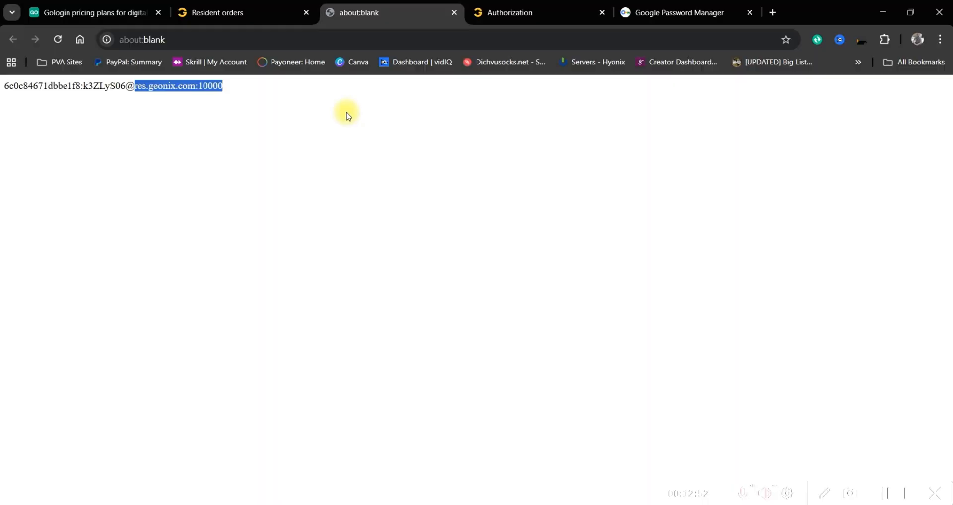
{"action": "left_click", "coordinate": [253, 5]}
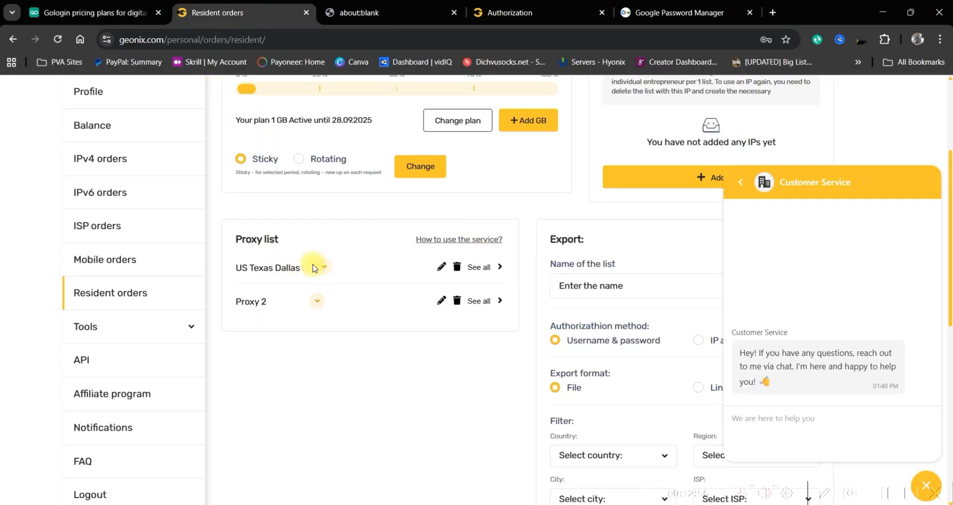
Switch to the Hey cash 3 browser and examine its IP address and location on Whoer.
{"action": "left_click", "coordinate": [650, 504]}
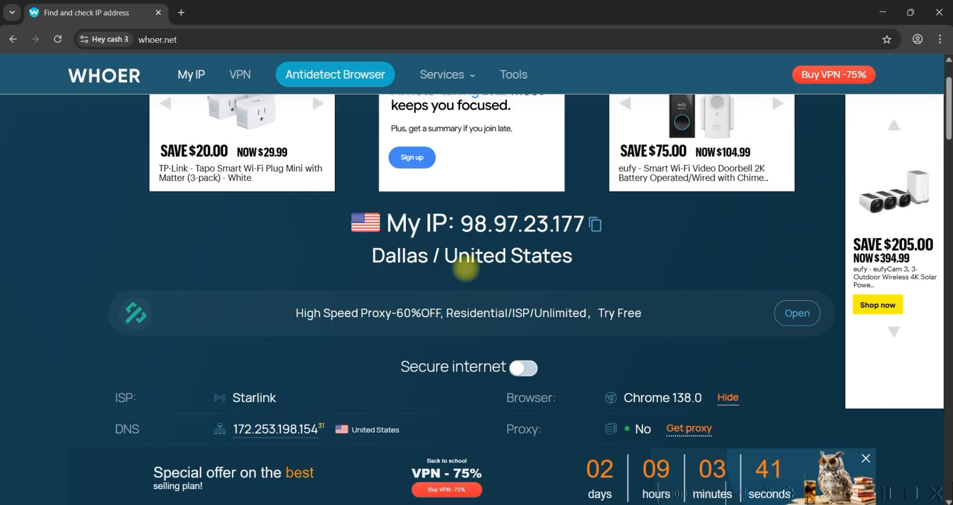
{"action": "scroll", "coordinate": [553, 265], "scroll_direction": "up", "scroll_amount": 2}
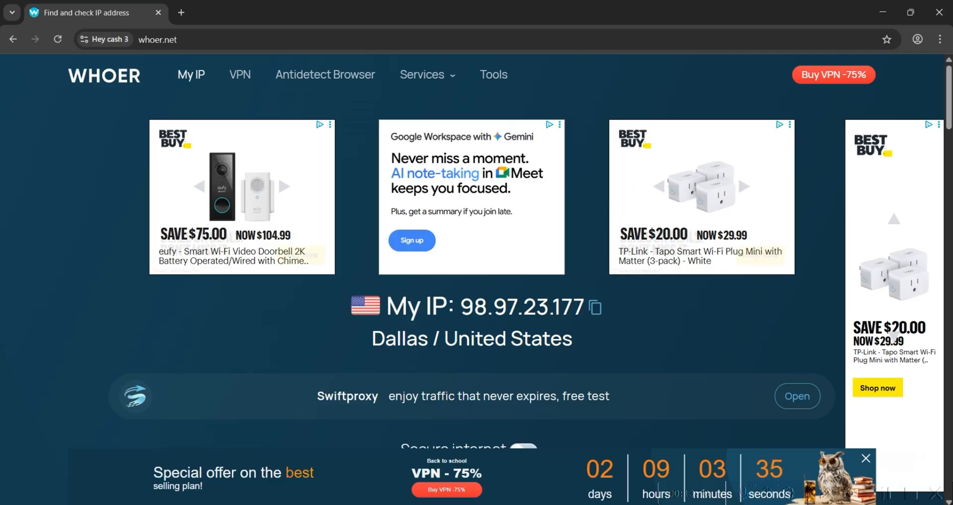
{"action": "mouse_move", "coordinate": [678, 500]}
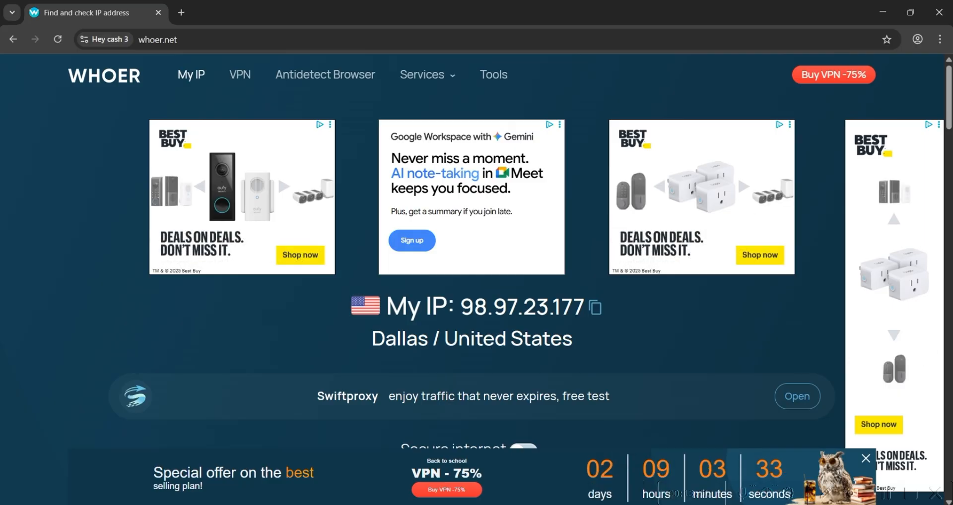
Return to the GoLogin profile list and open the form for inviting team members.
{"action": "left_click", "coordinate": [606, 504]}
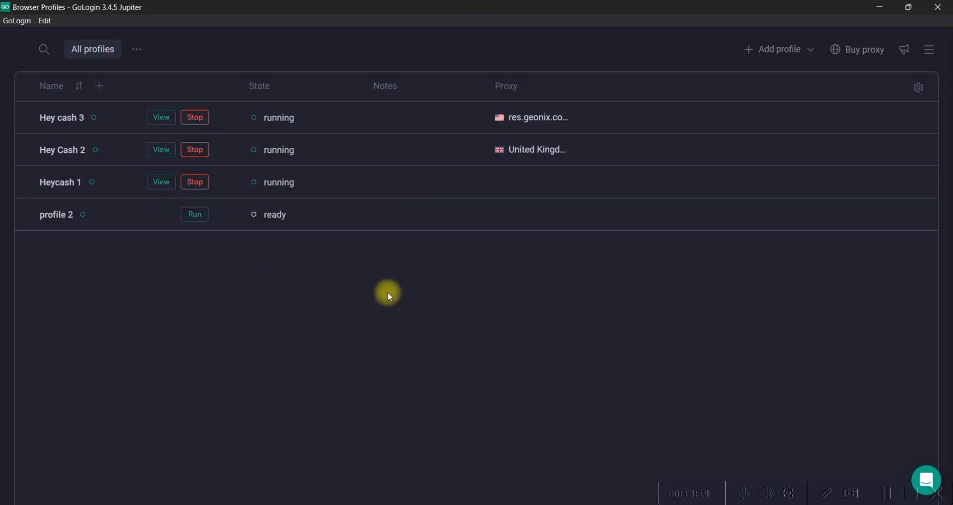
{"action": "mouse_move", "coordinate": [653, 503]}
{"action": "left_click", "coordinate": [888, 493]}
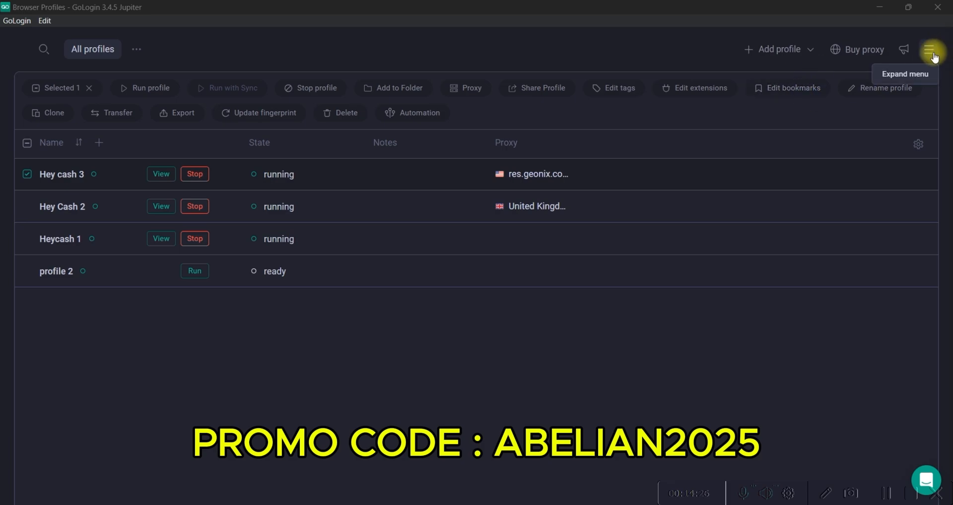
{"action": "left_click", "coordinate": [929, 52]}
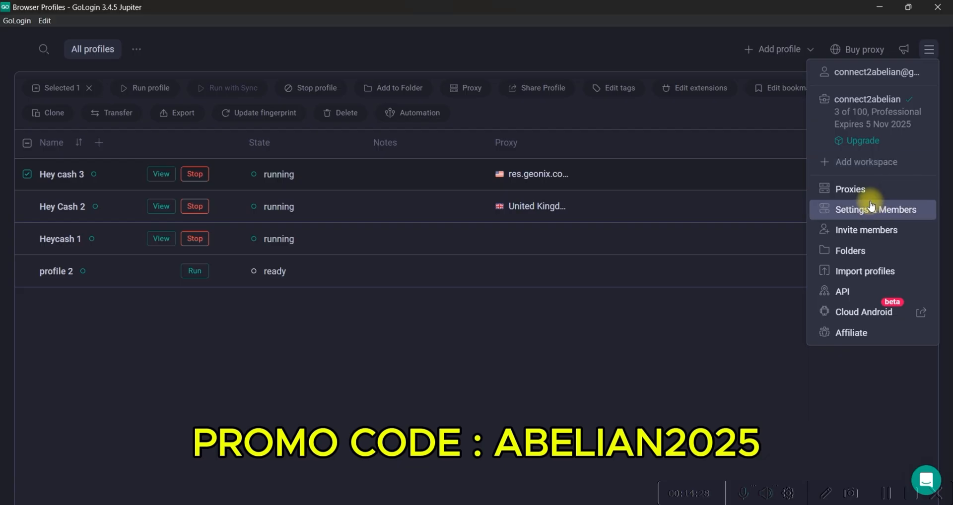
{"action": "left_click", "coordinate": [877, 230]}
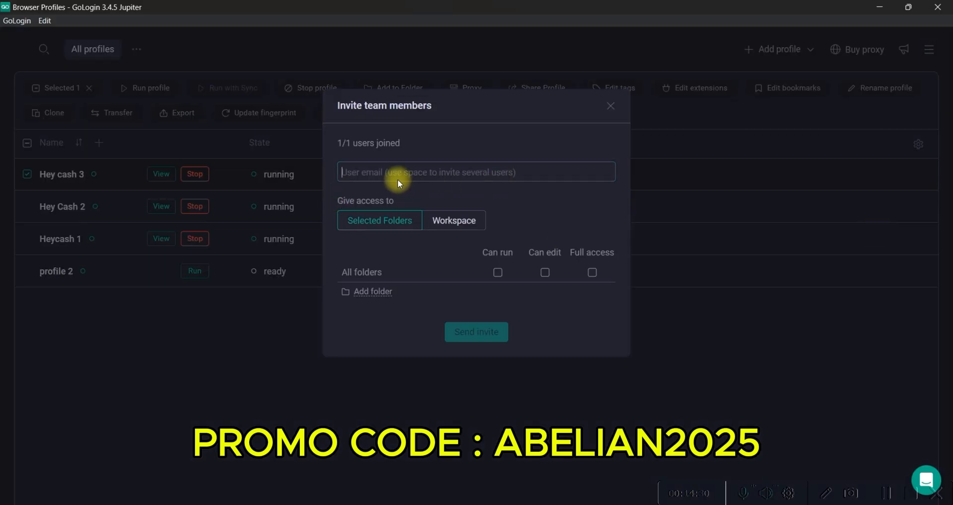